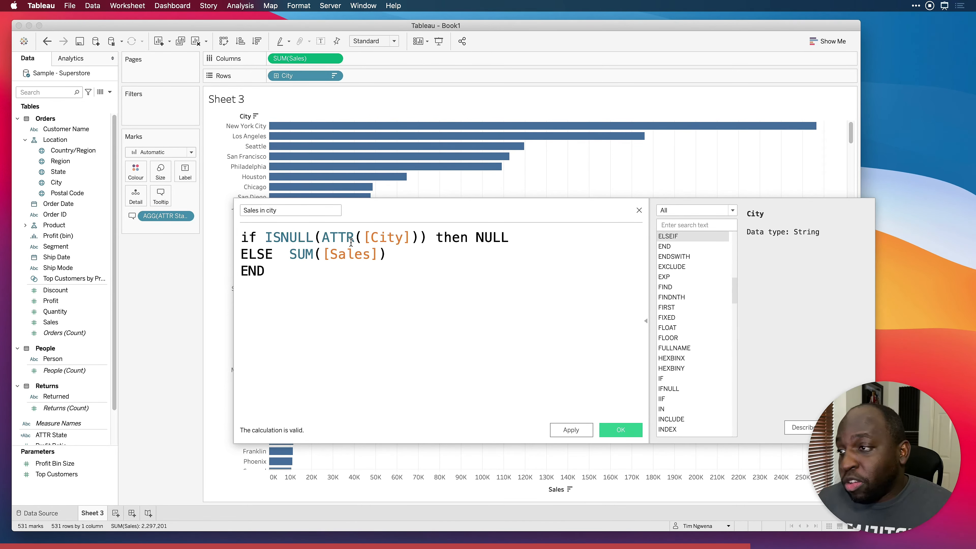
Save the Sales in city calculated field, add it to Columns after Sales, and close its editor
left_click(571, 430)
left_click_drag(52, 435, 380, 59)
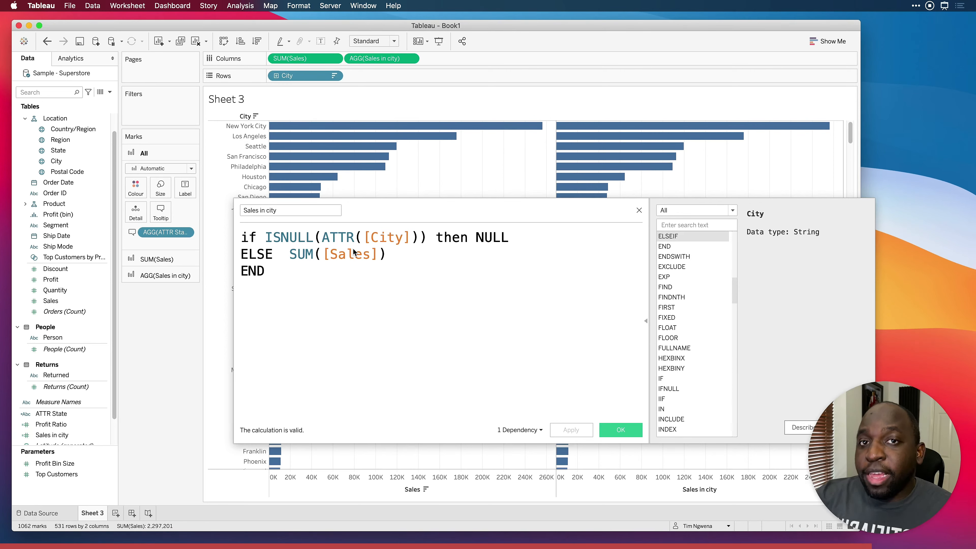
left_click(621, 429)
mouse_move(354, 153)
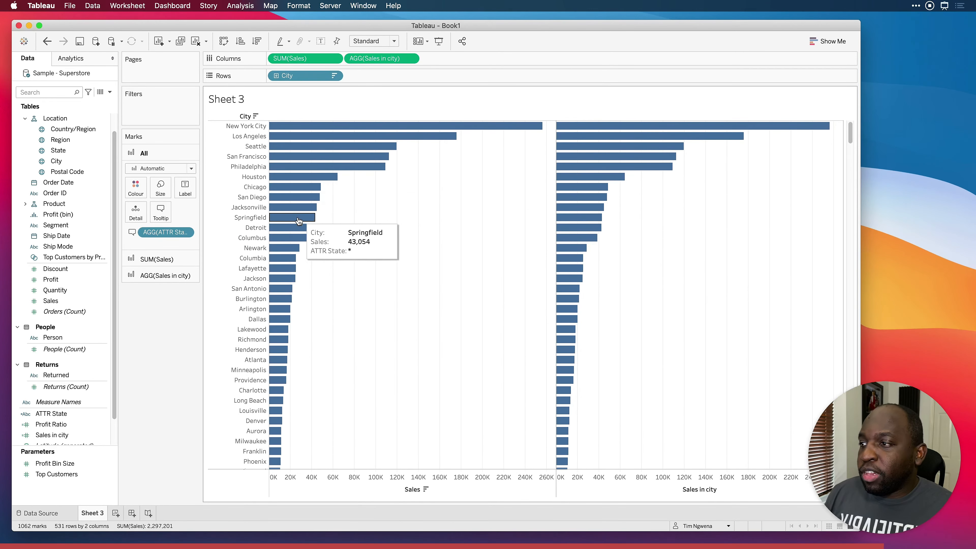
mouse_move(297, 222)
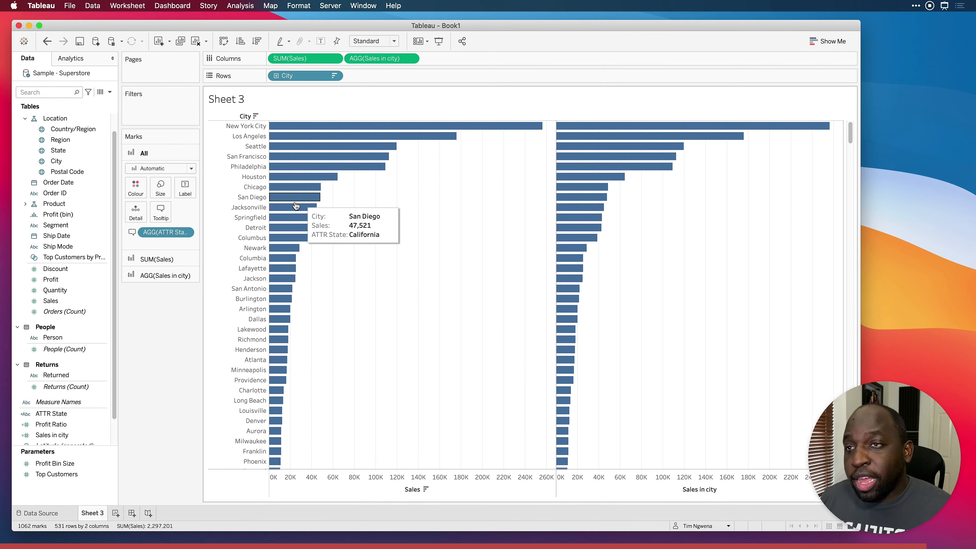
Open the Sales in city calculated field to review its formula, and close it without changes
right_click(75, 414)
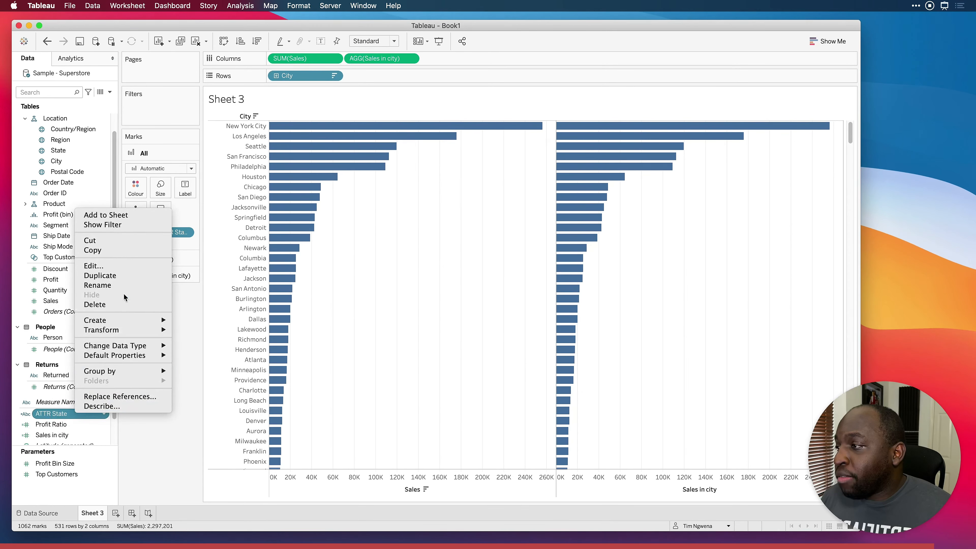
left_click(184, 319)
scroll(82, 393, "up", 2)
scroll(80, 394, "down", 4)
right_click(70, 402)
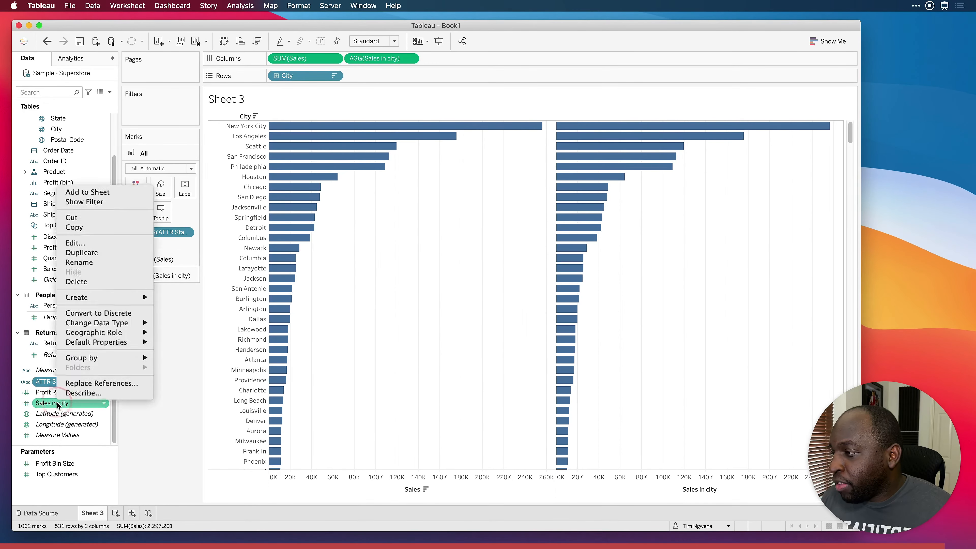
left_click(142, 243)
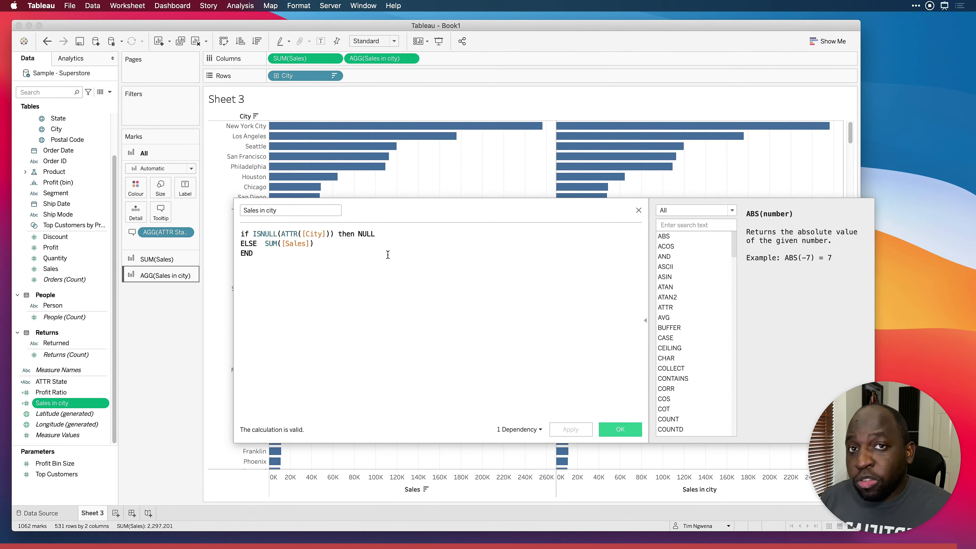
left_click(640, 211)
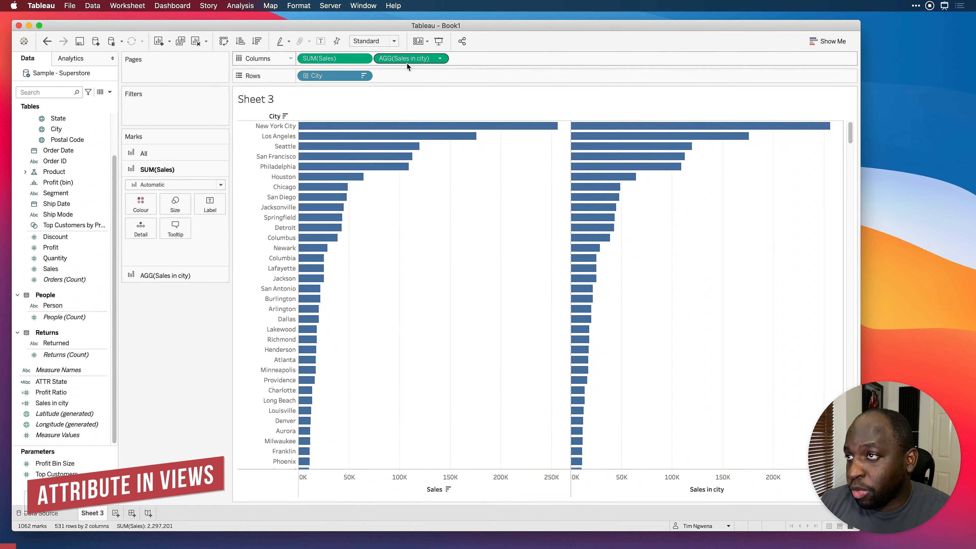
Remove Sales in city from Columns and add Country/Region to Detail on the Marks card
mouse_move(415, 58)
left_mouse_down()
mouse_move(283, 260)
mouse_move(204, 344)
left_mouse_up()
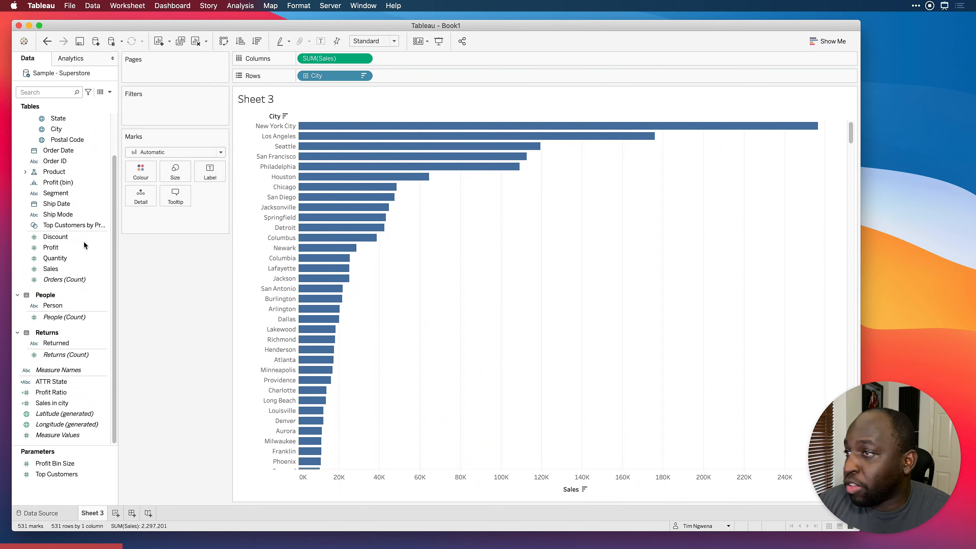
left_click(25, 171)
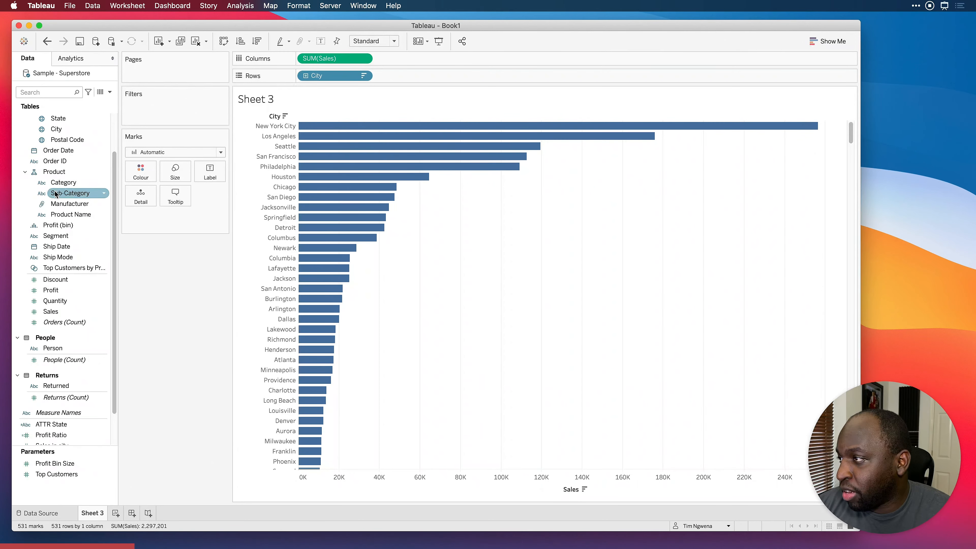
scroll(25, 142, "up", 3)
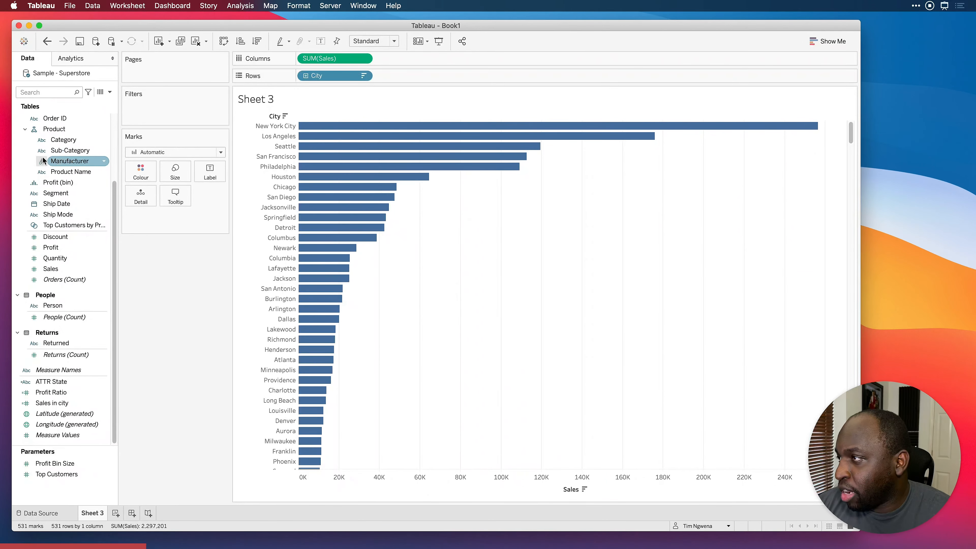
left_click_drag(66, 152, 143, 202)
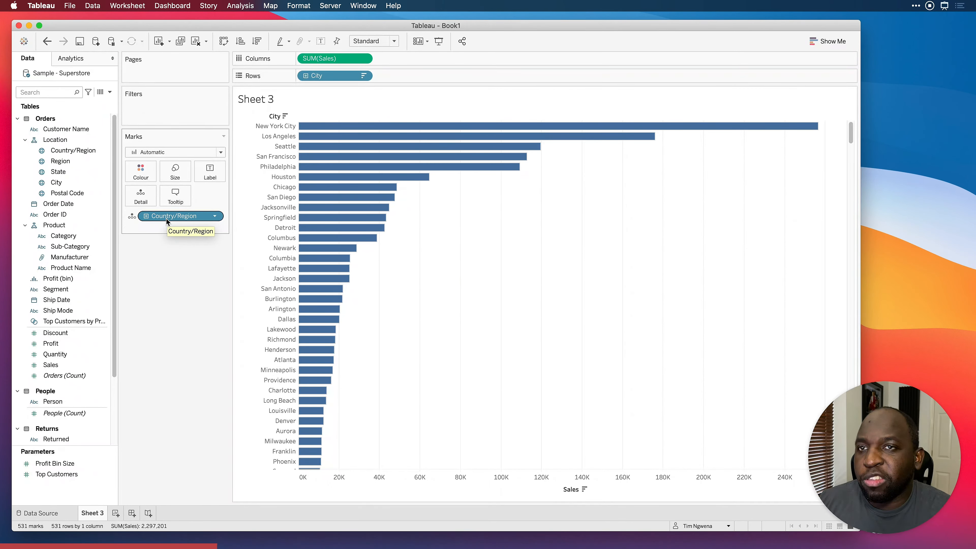
Expand Country/Region on the Marks card down to Region and convert Region from a dimension to an attribute
left_click(146, 216)
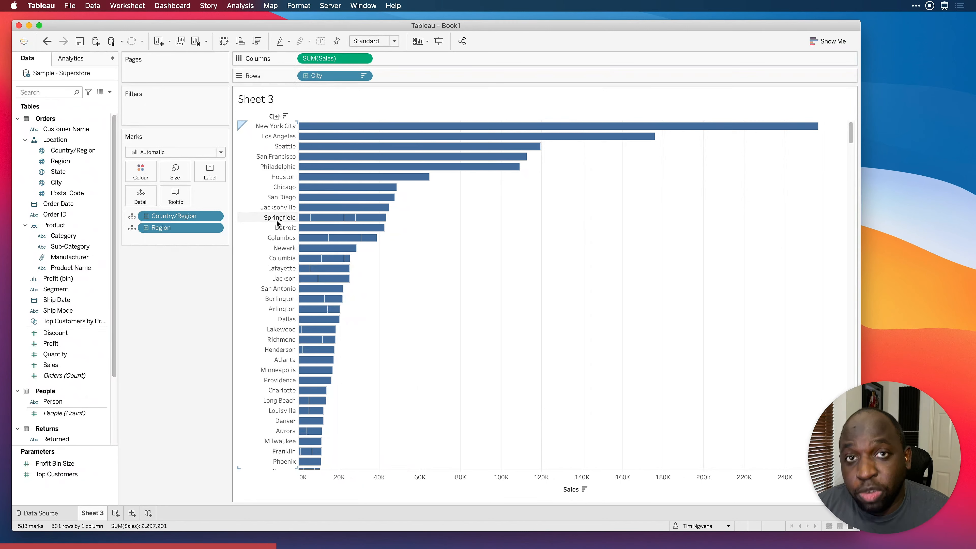
mouse_move(306, 223)
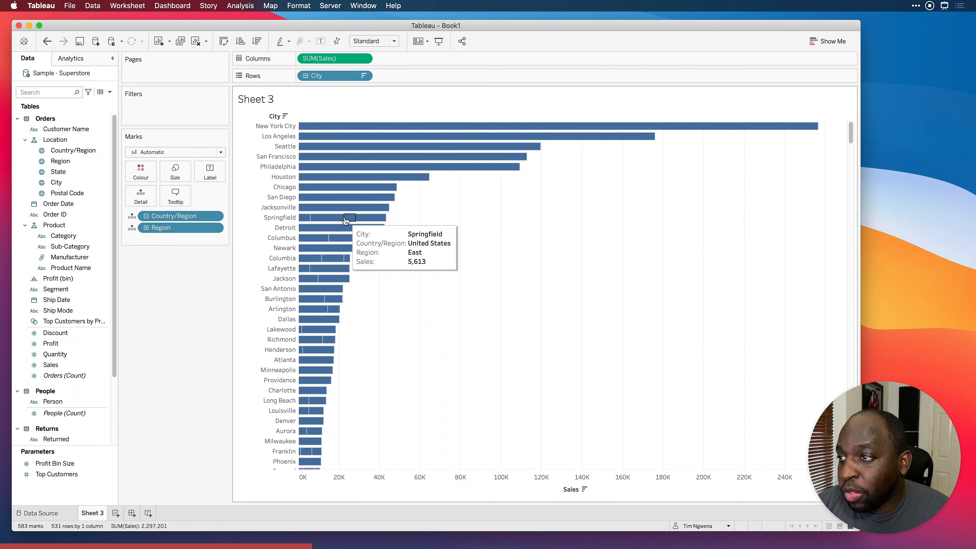
mouse_move(367, 220)
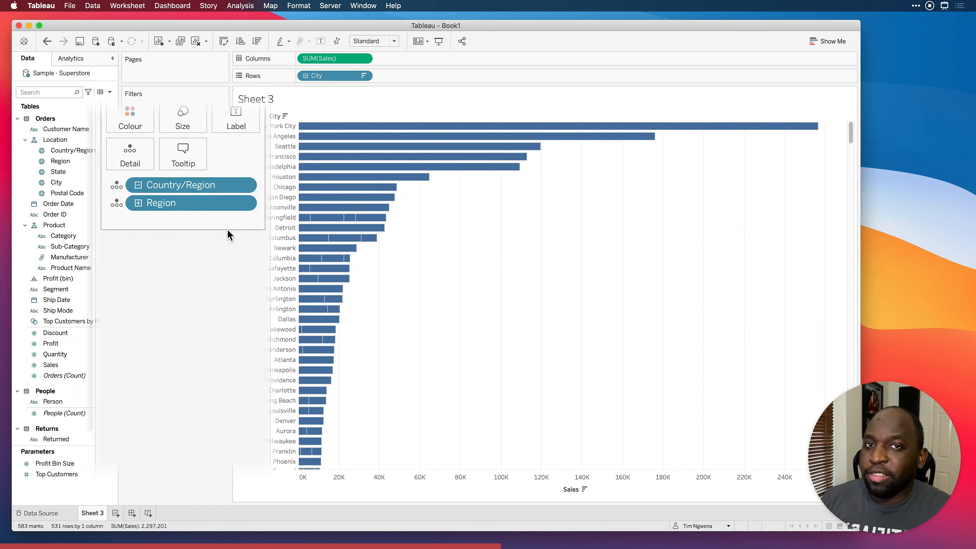
left_click(244, 204)
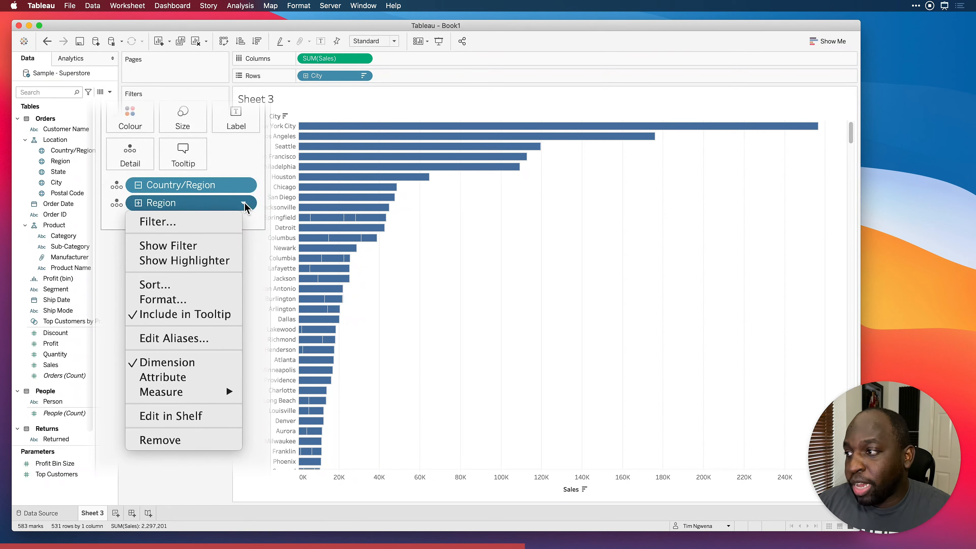
left_click(201, 378)
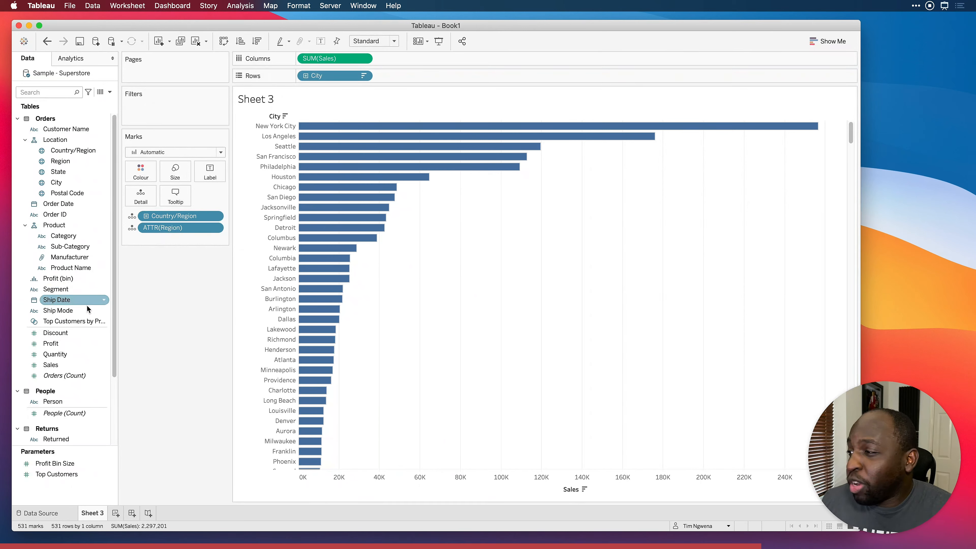
Add Product Name to Detail as an attribute and inspect the tooltips of the city bars
left_click_drag(72, 269, 138, 200)
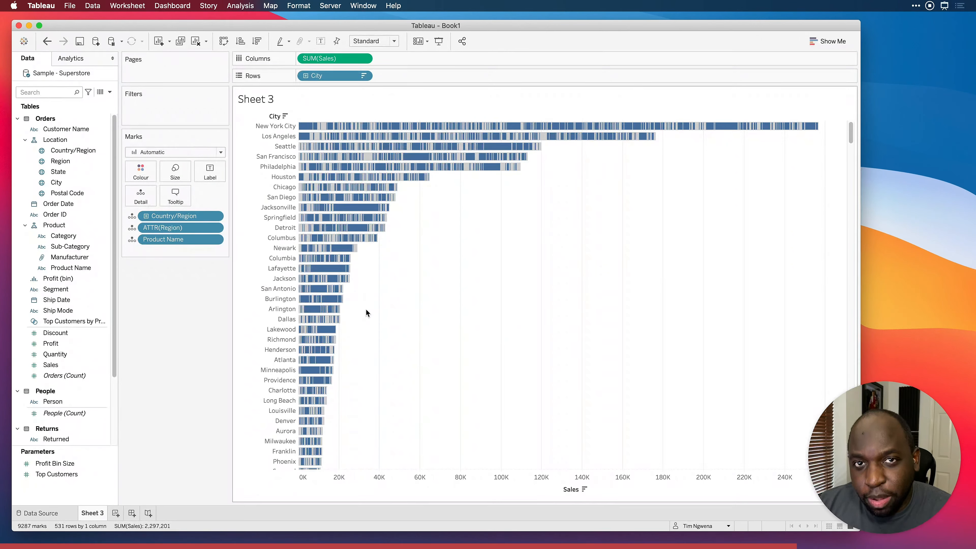
left_click(215, 240)
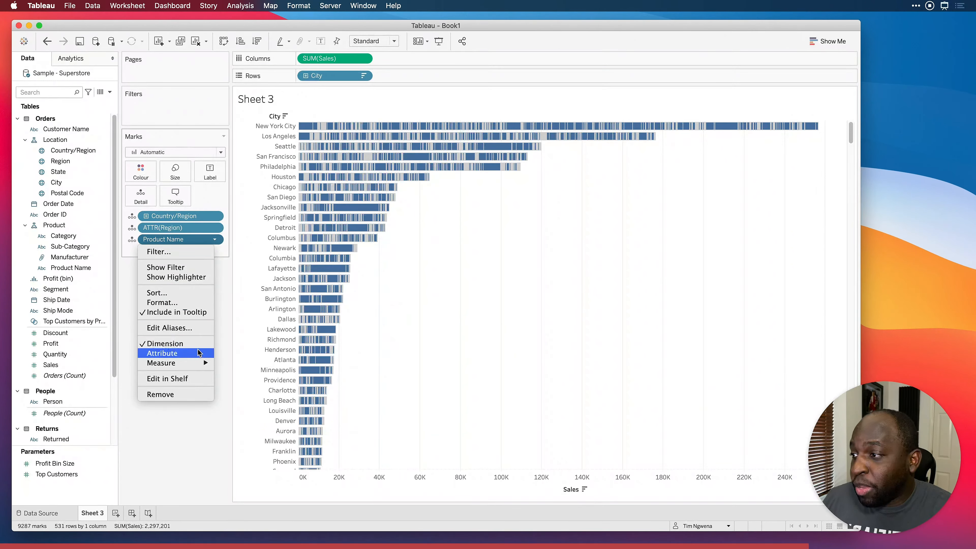
left_click(199, 353)
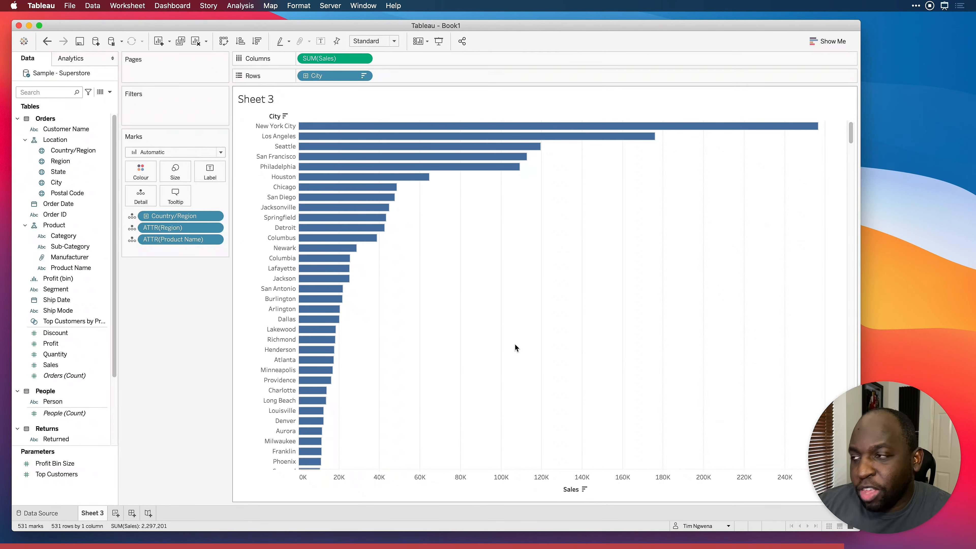
mouse_move(370, 239)
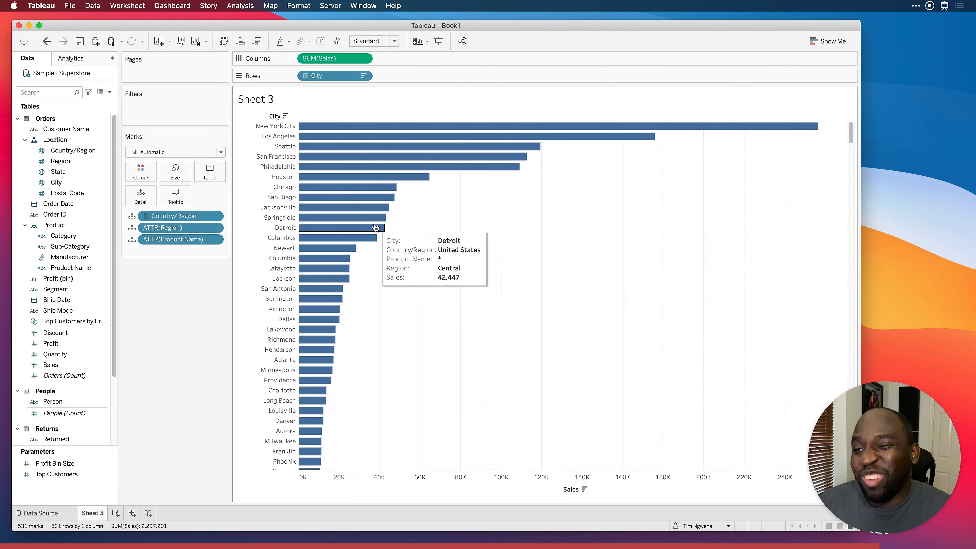
mouse_move(377, 218)
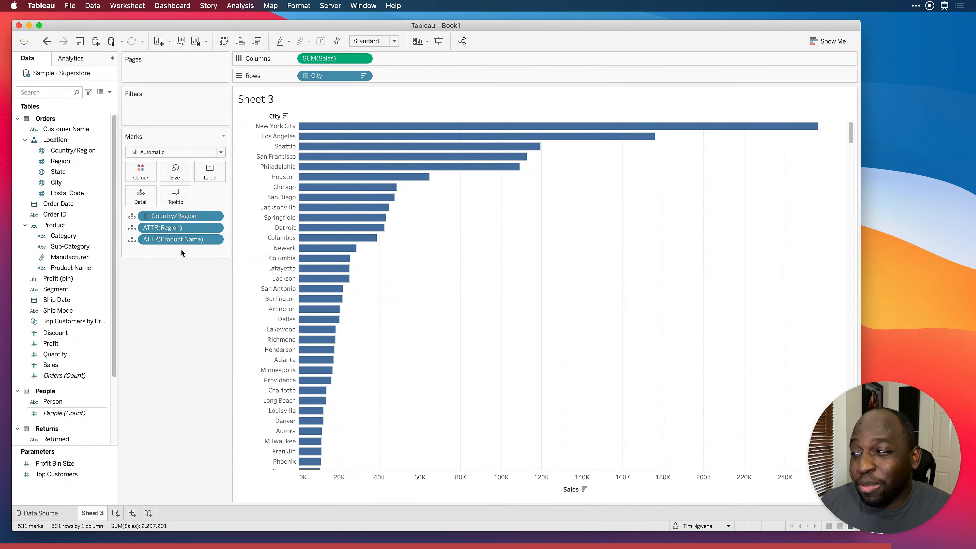
mouse_move(329, 239)
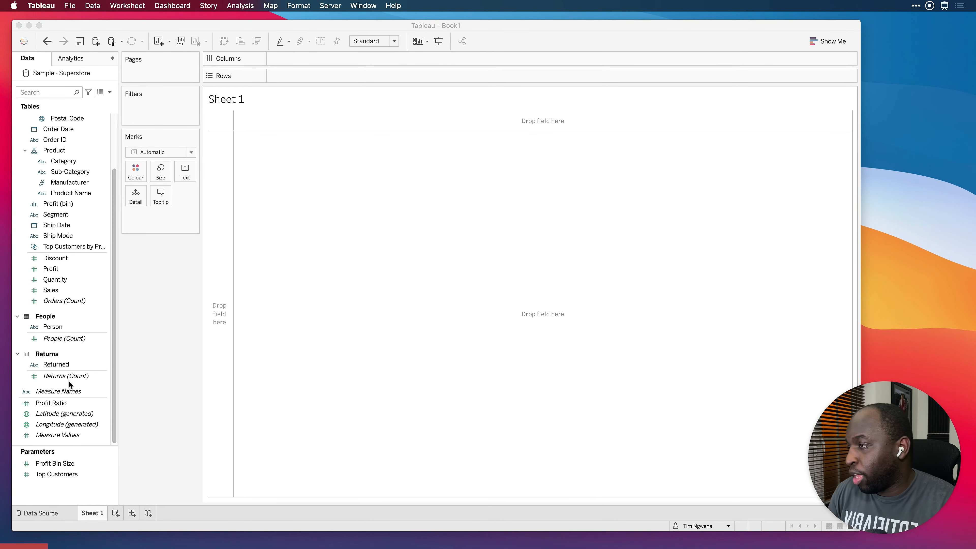
Build a text table on the empty Sheet 1 with Sub-Category on Rows and Sales as the text
left_click_drag(50, 290, 186, 173)
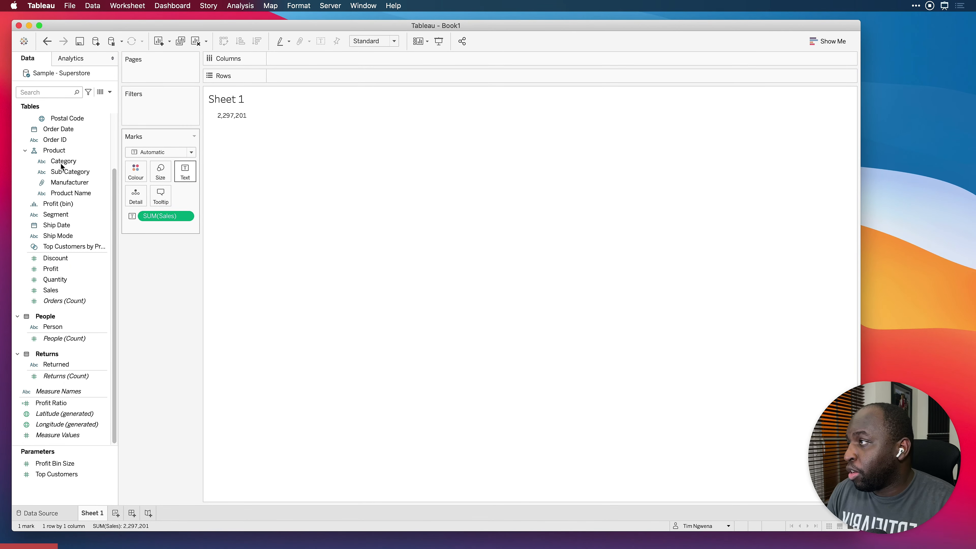
left_click_drag(66, 175, 308, 75)
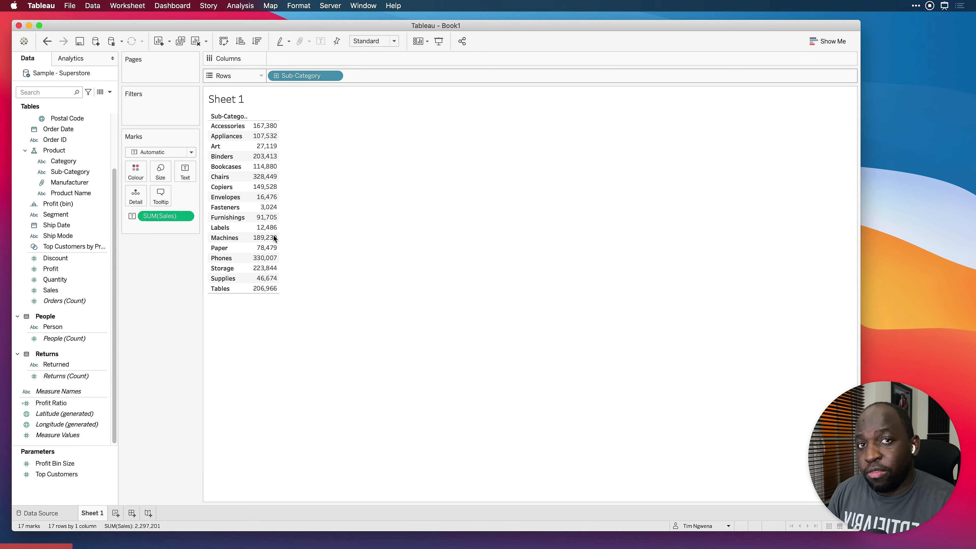
Create a calculated field from Sub-Category with the formula Attr([Sub-Category]), enlarging the formula text for readability
right_click(72, 173)
mouse_move(142, 250)
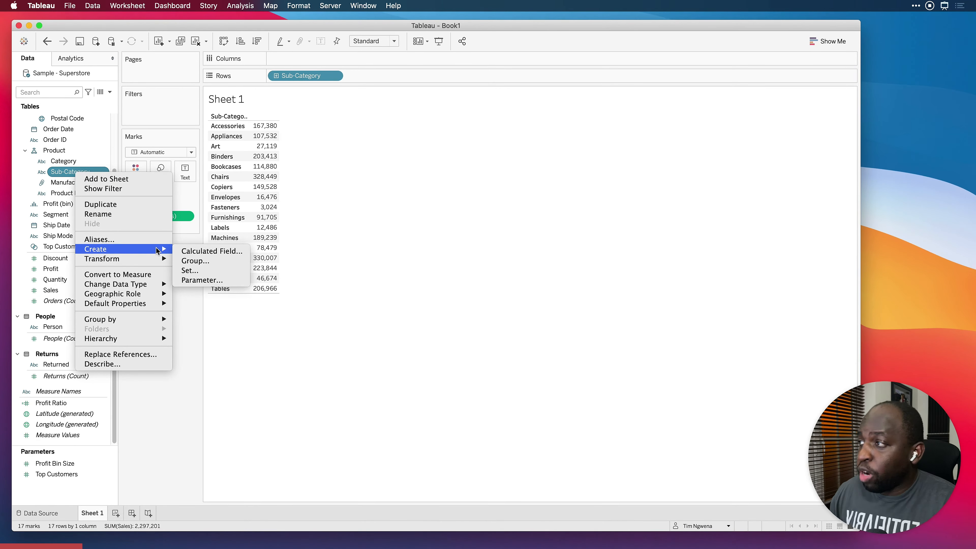
left_click(223, 254)
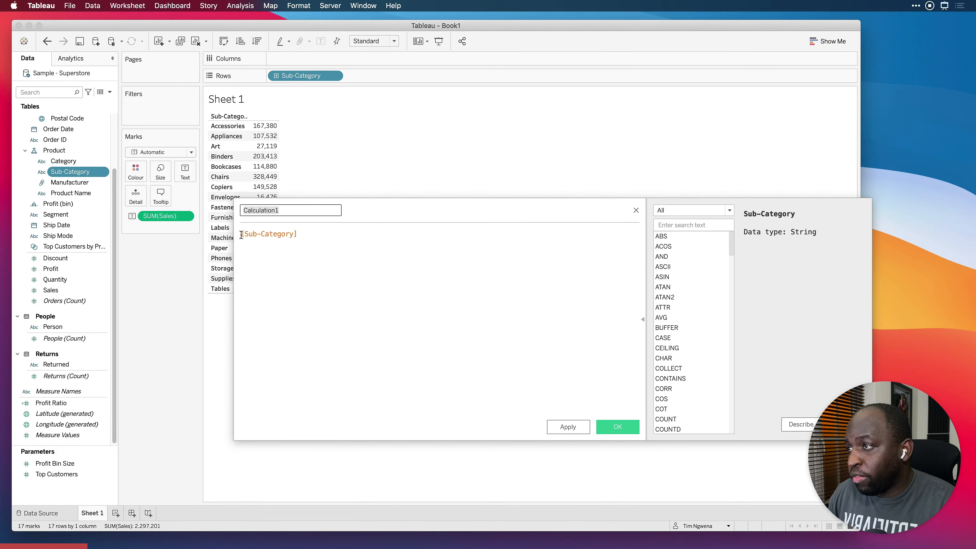
left_click(241, 233)
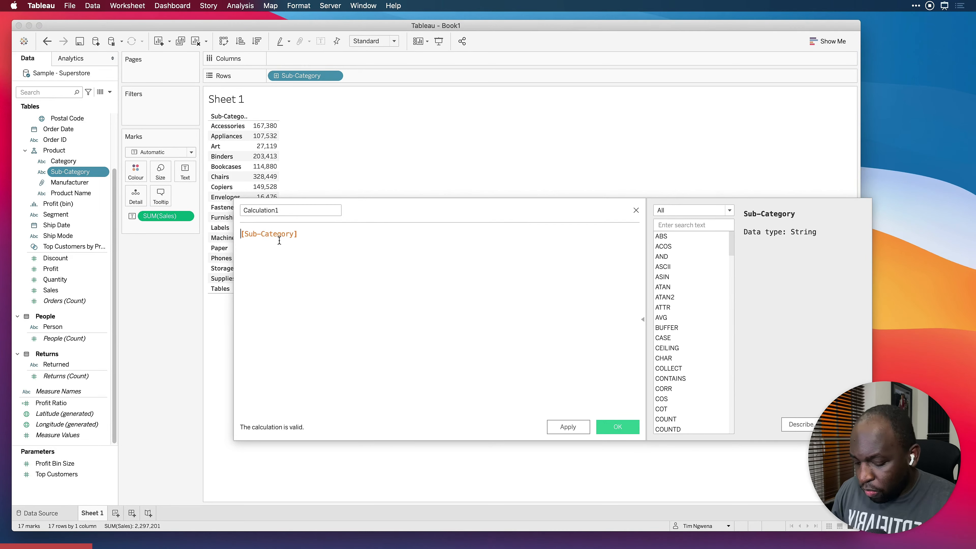
key("super+equal")
key("super+equal")
key("super+equal")
key("super+equal")
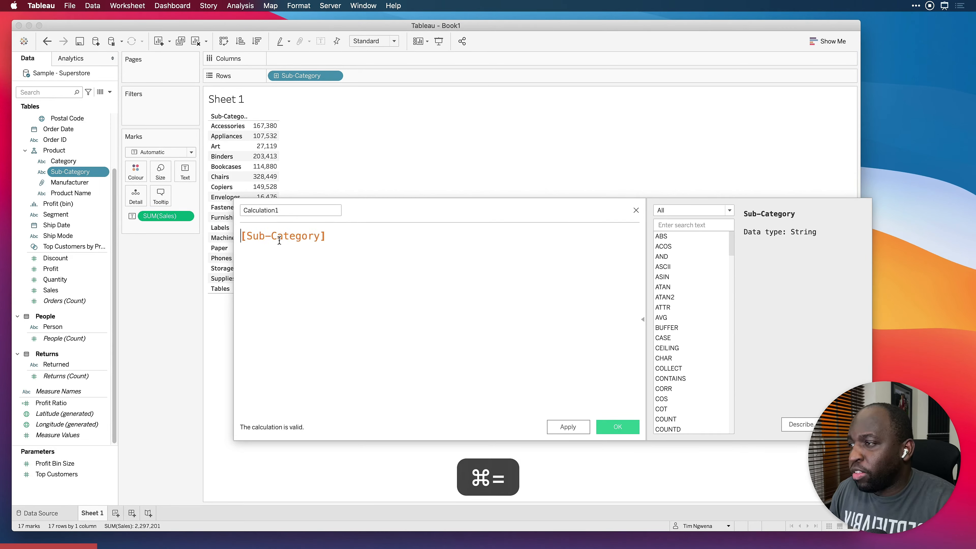
type("Attrt")
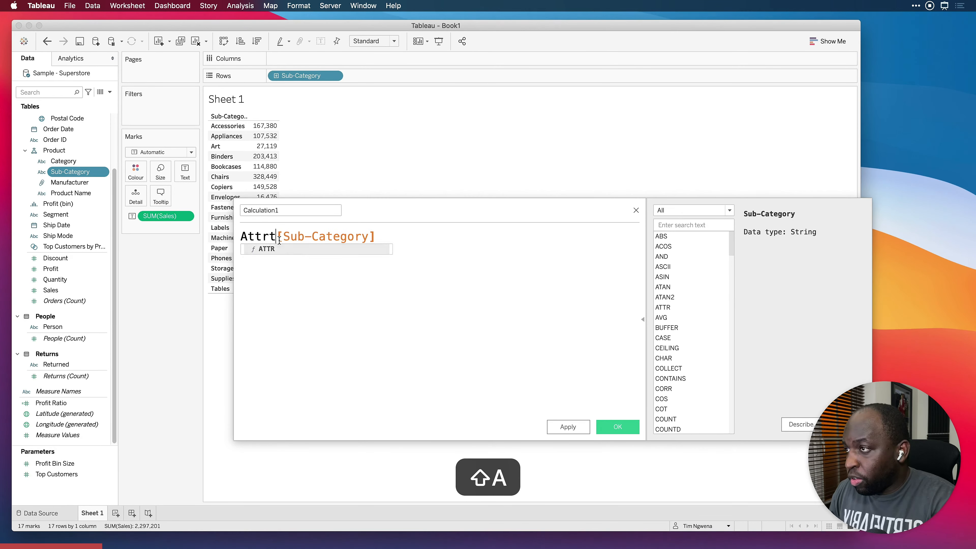
key("BackSpace")
type("(")
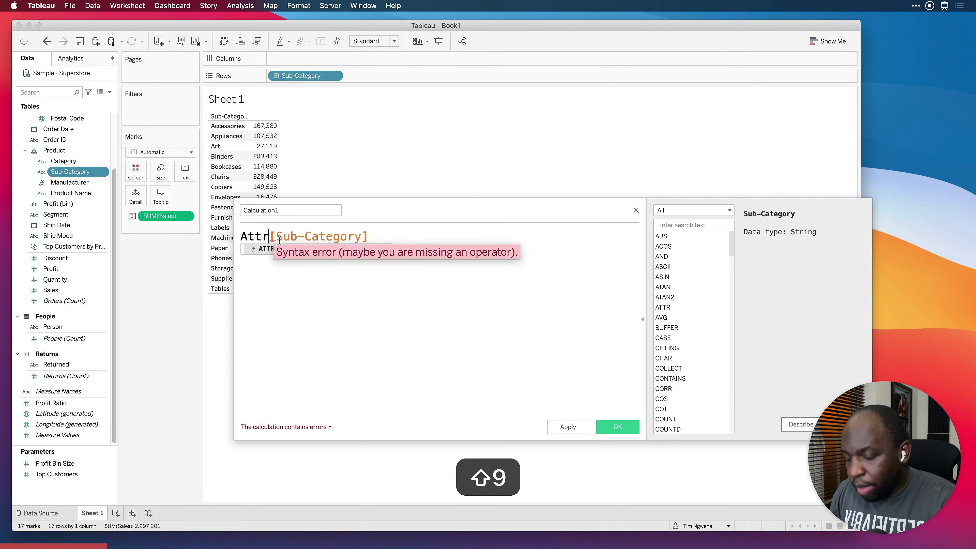
left_click(400, 245)
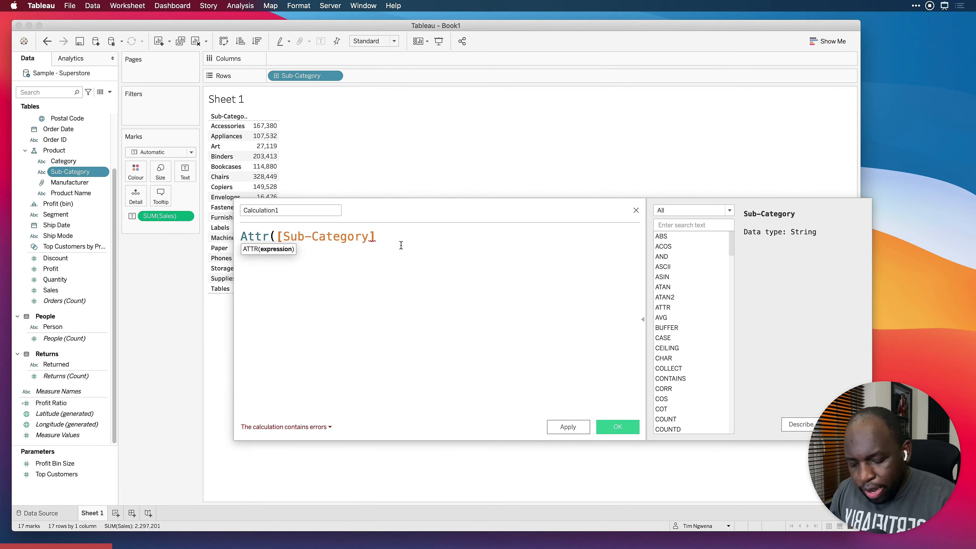
type(")")
Name the new calculated field "Attr sub-cat", save it, and select it in the data pane
left_click_drag(281, 211, 226, 211)
type("Attr ")
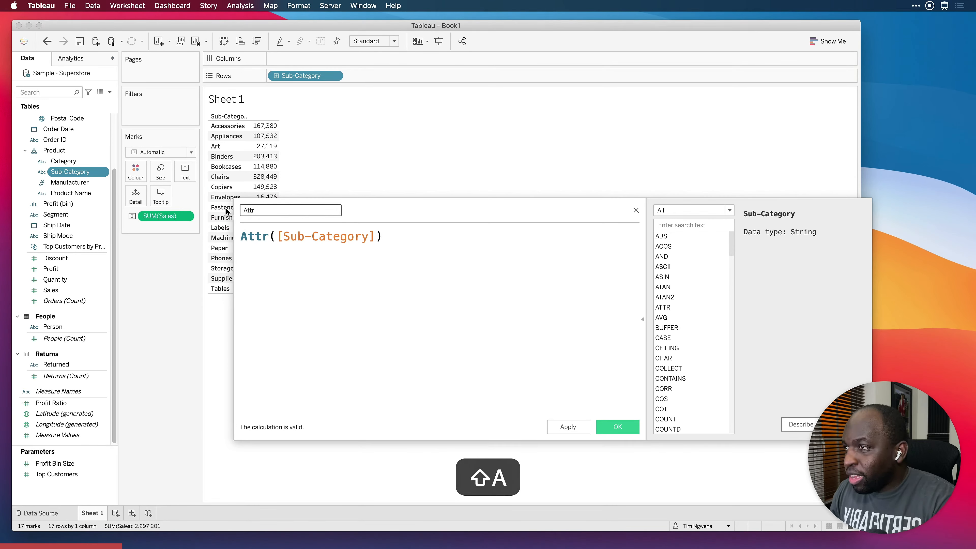
type("sub-cat")
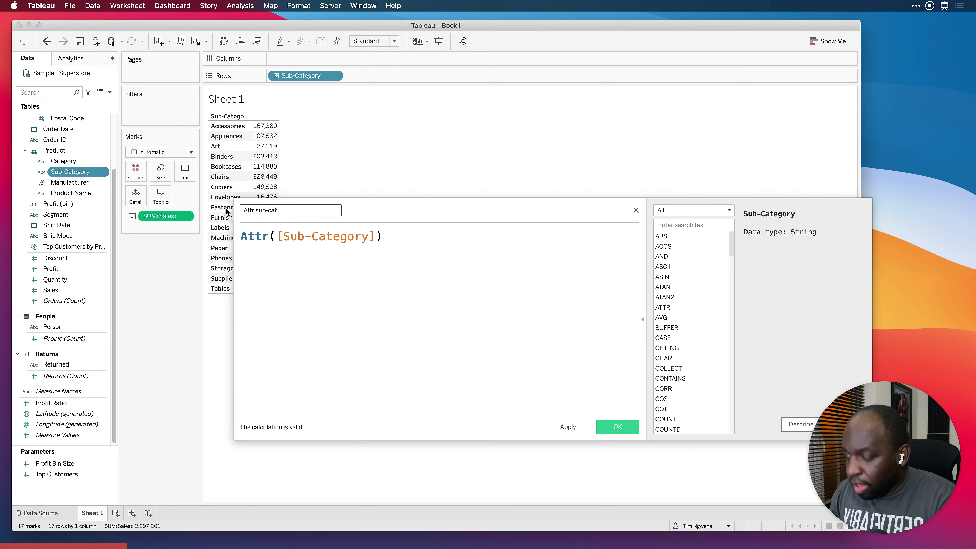
left_click(566, 427)
left_click(613, 427)
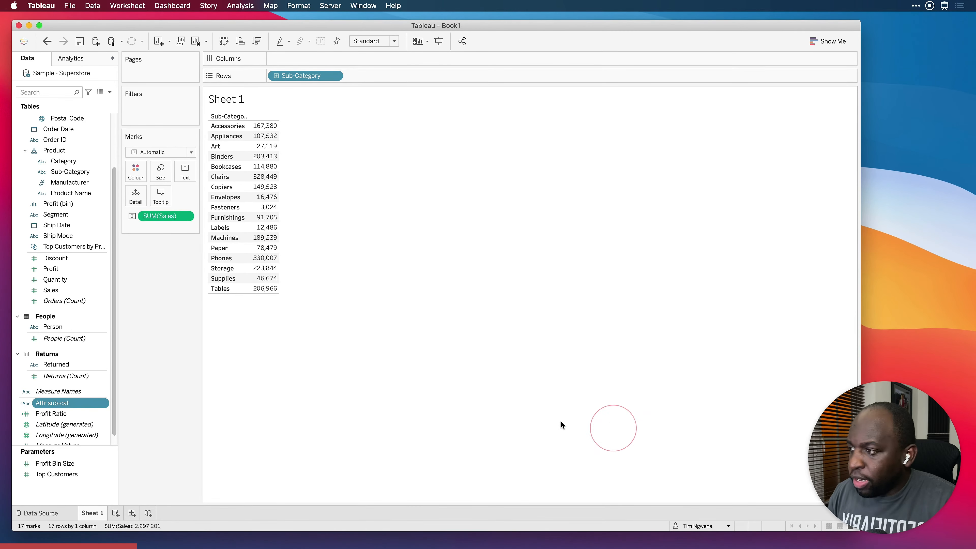
left_click(82, 405)
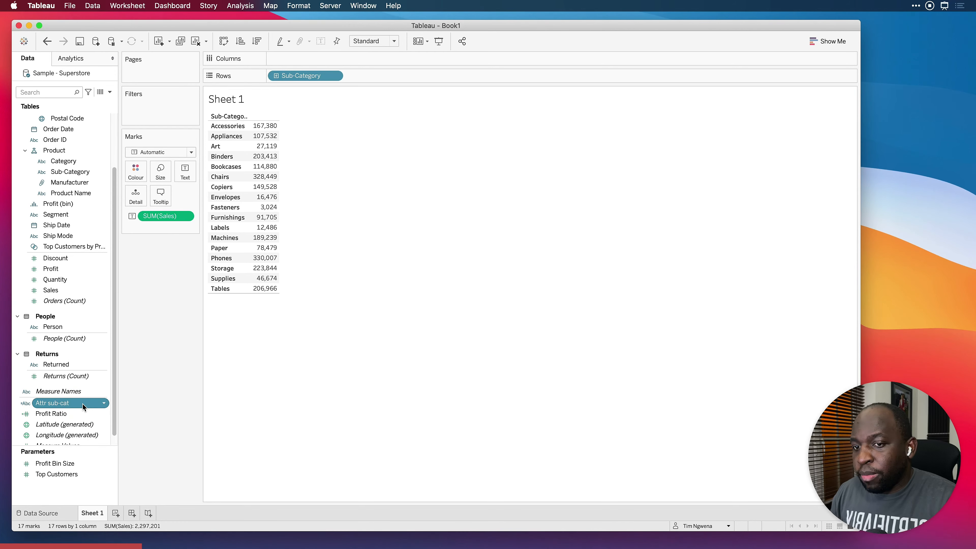
Add the Attr sub-cat field to Rows after Sub-Category
left_click(98, 432)
left_click_drag(49, 407, 381, 74)
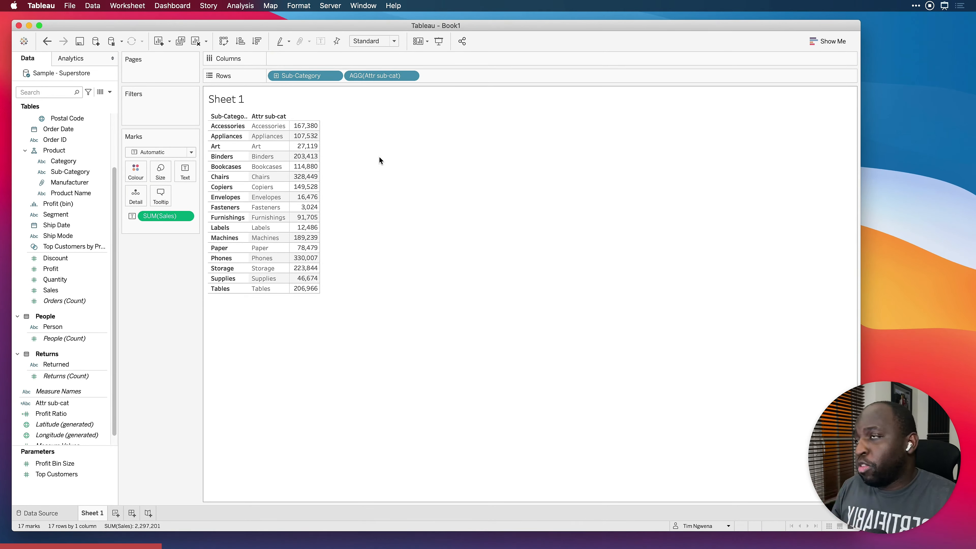
Try sorting Sub-Category in ascending order by the Category field with Minimum aggregation, and clear that sort
left_click(334, 75)
left_click(322, 129)
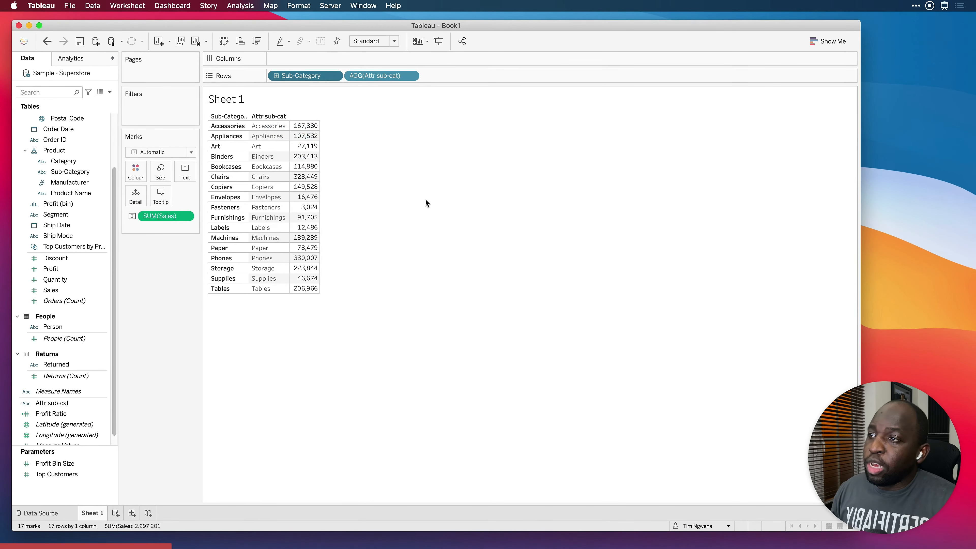
left_click(454, 265)
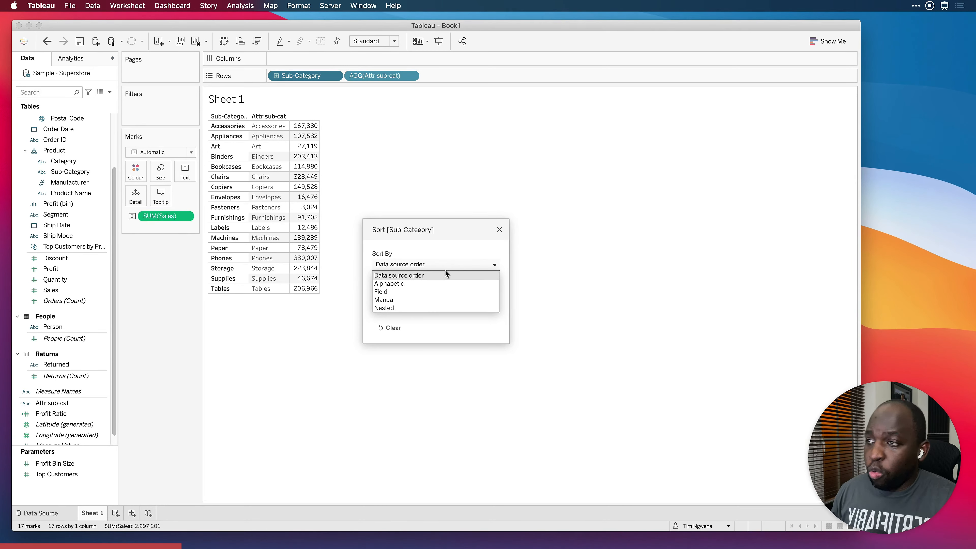
left_click(445, 265)
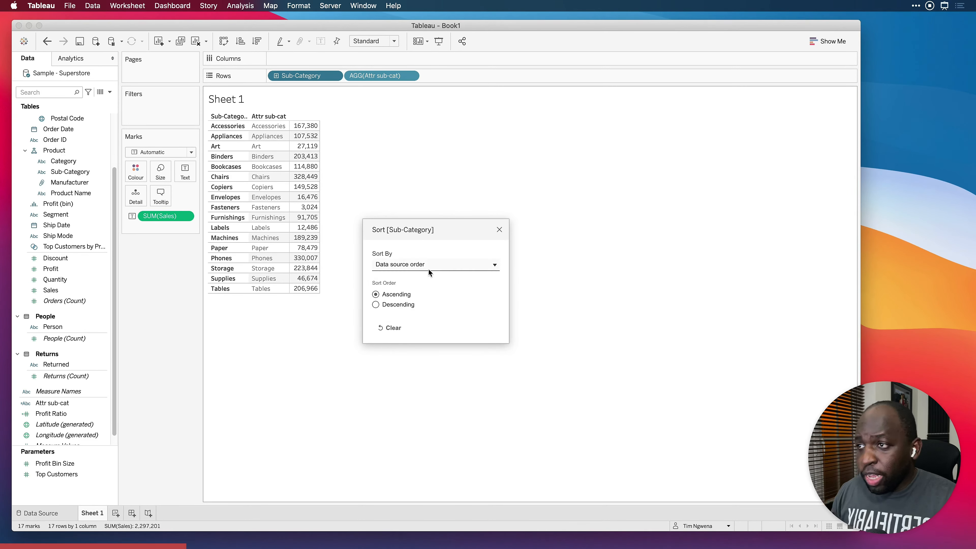
left_click(430, 264)
left_click(400, 291)
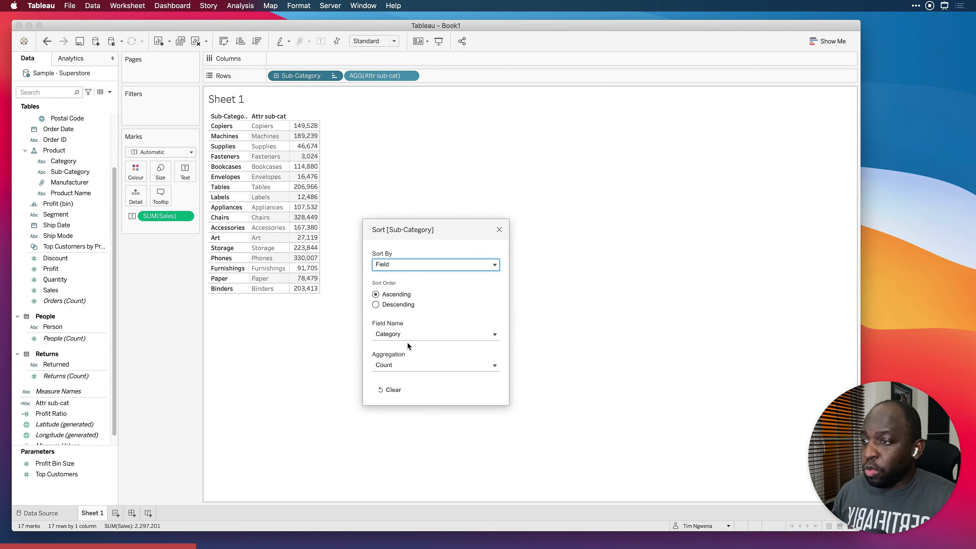
left_click(412, 336)
left_click(414, 353)
left_click(409, 366)
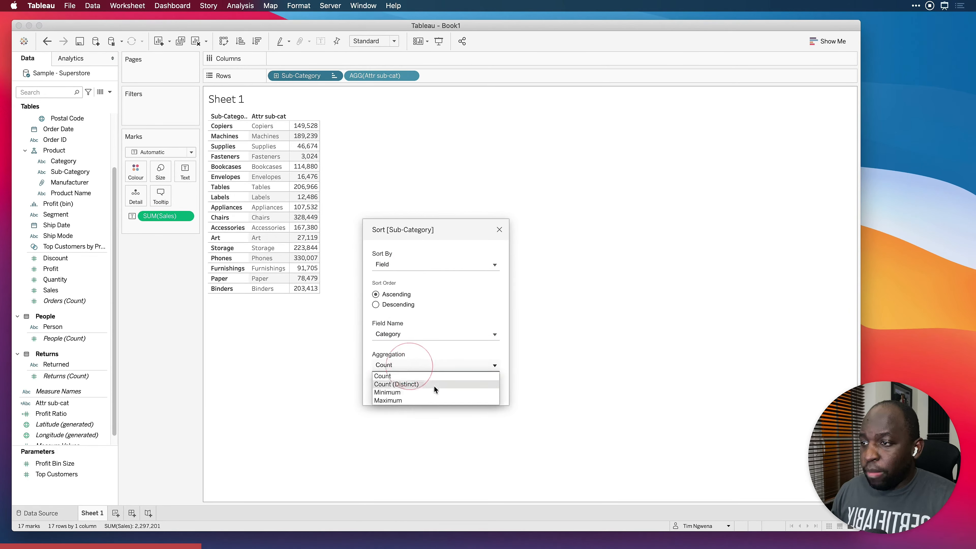
left_click(405, 393)
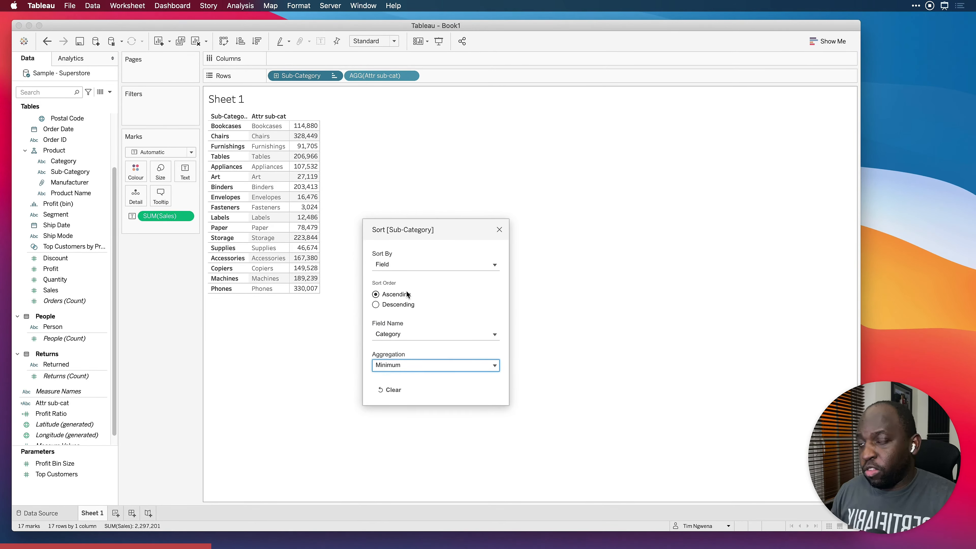
left_click(499, 229)
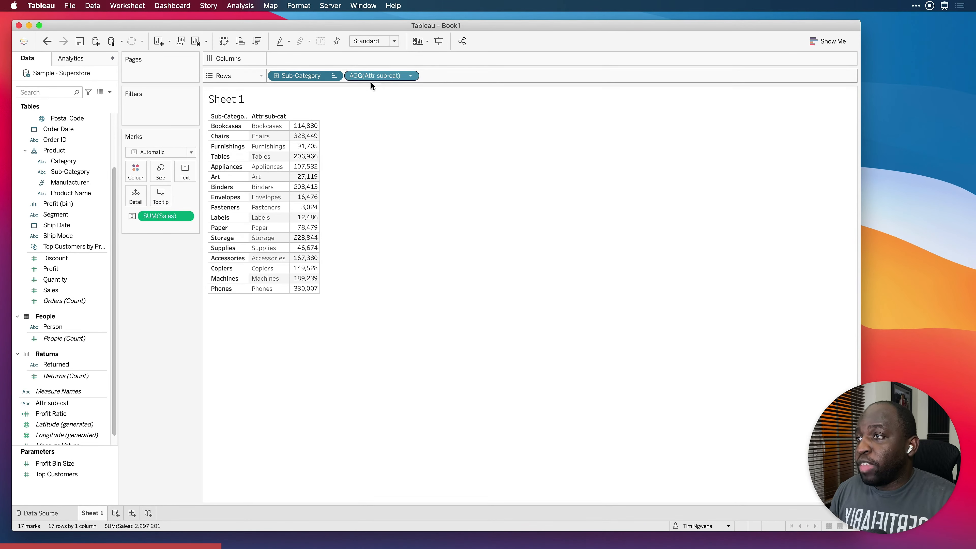
left_click(334, 78)
left_click(330, 137)
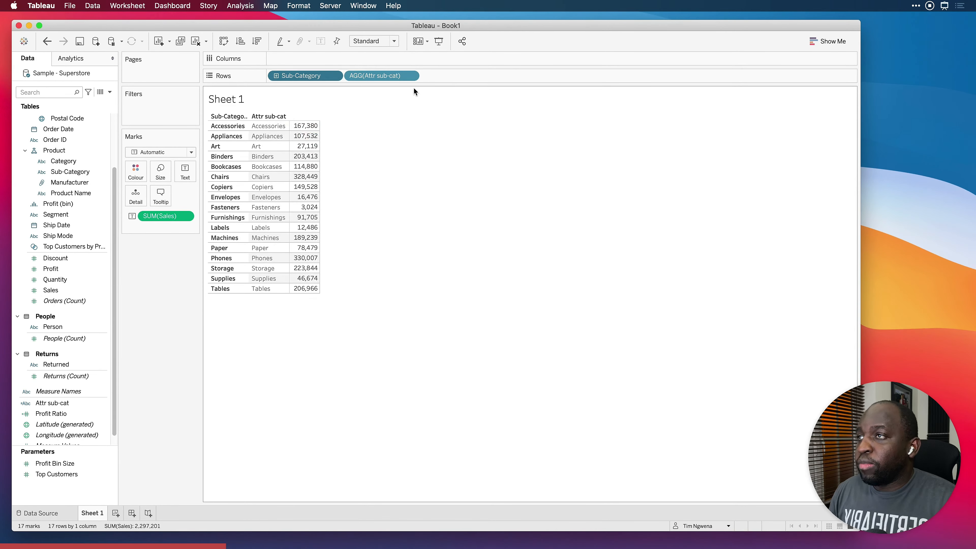
Examine which Sort By options are available for Attr sub-cat on Rows, leaving its sort order as it is
left_click(410, 76)
left_click(400, 131)
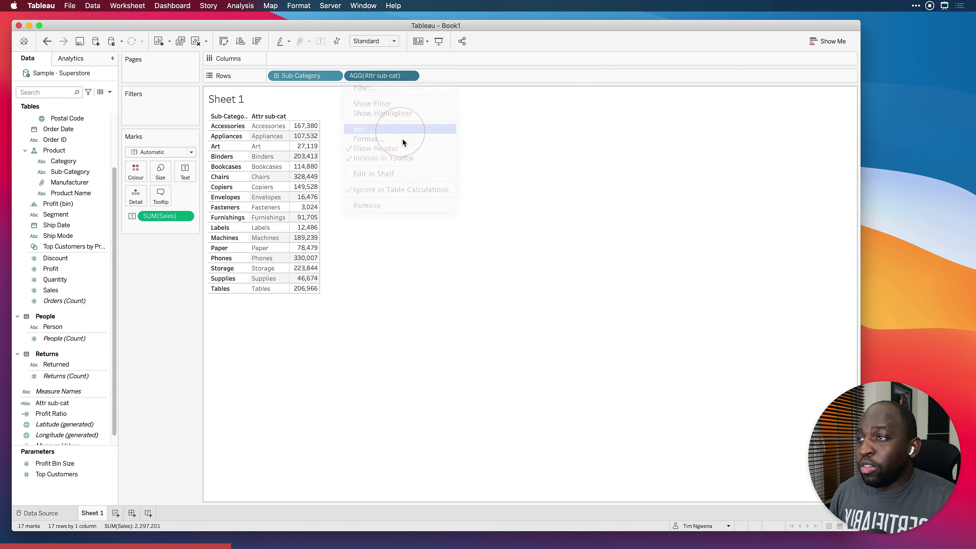
left_click(422, 285)
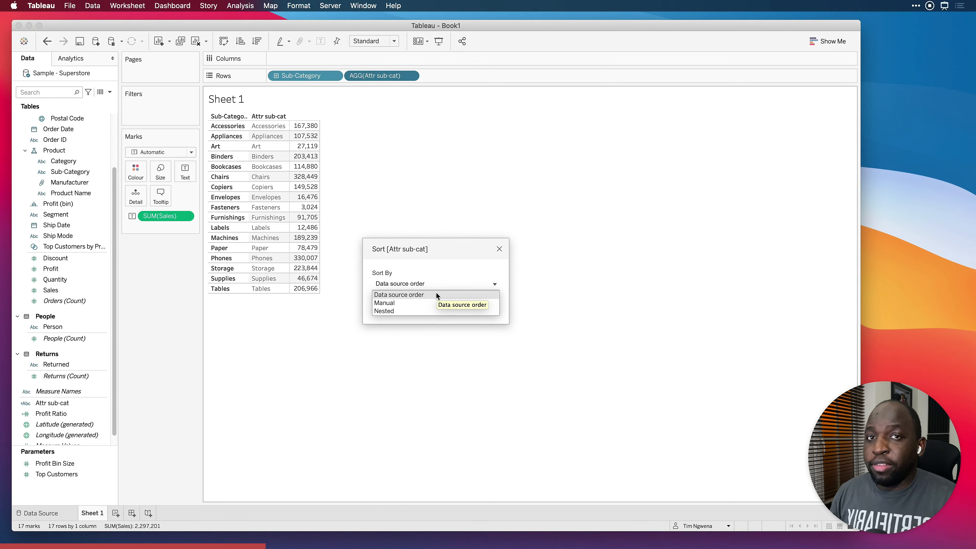
left_click(498, 251)
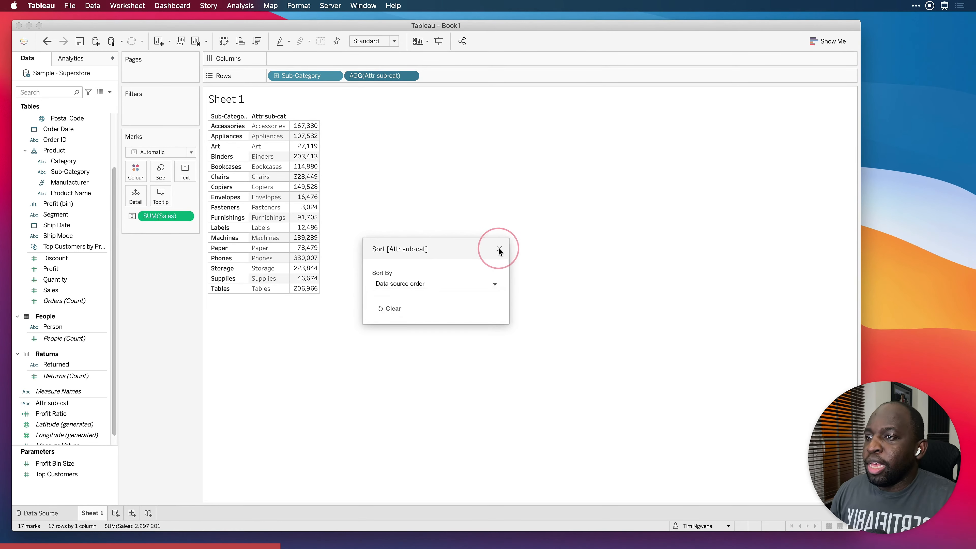
left_click(500, 250)
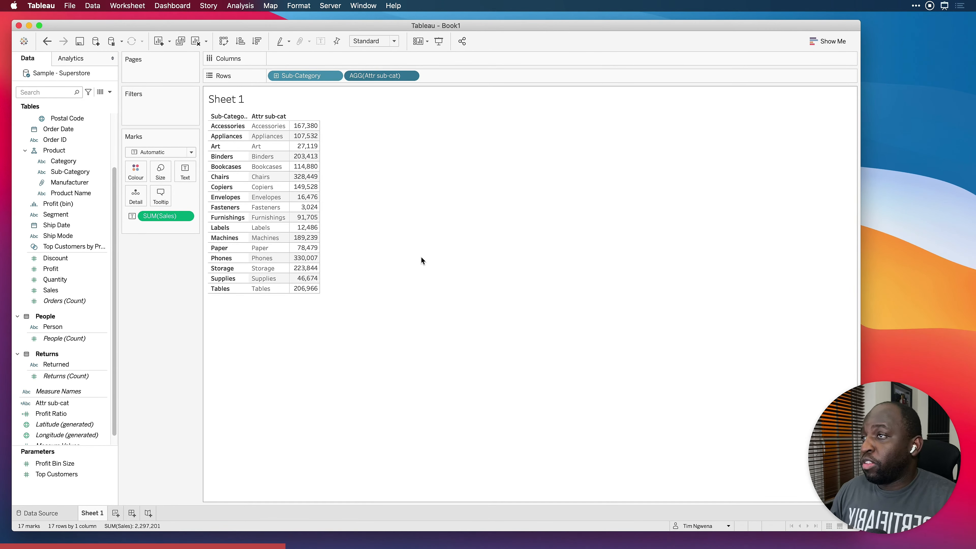
Build a text table of Sales on a new worksheet with Order Date on Columns and Sub-Category on Rows, and widen the Marks card
left_click(116, 513)
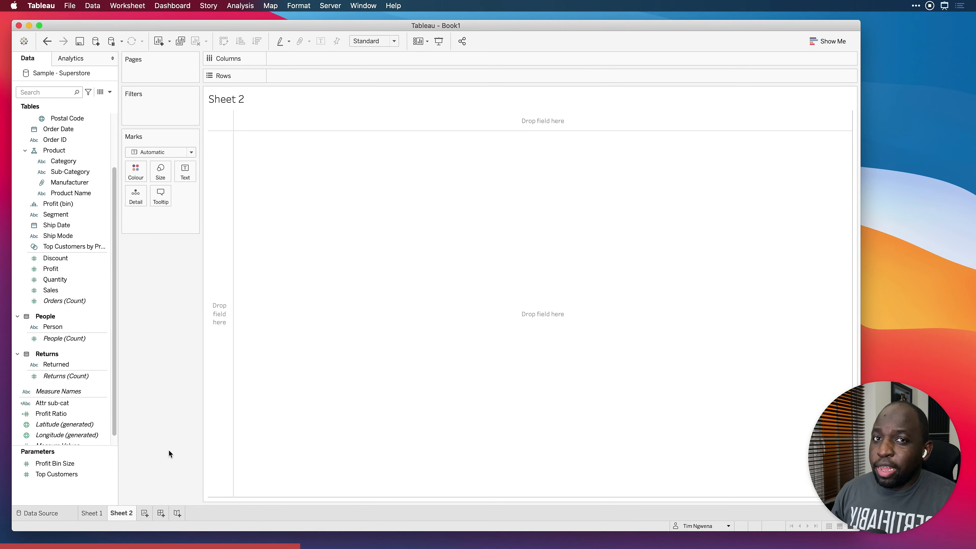
left_click_drag(54, 291, 183, 175)
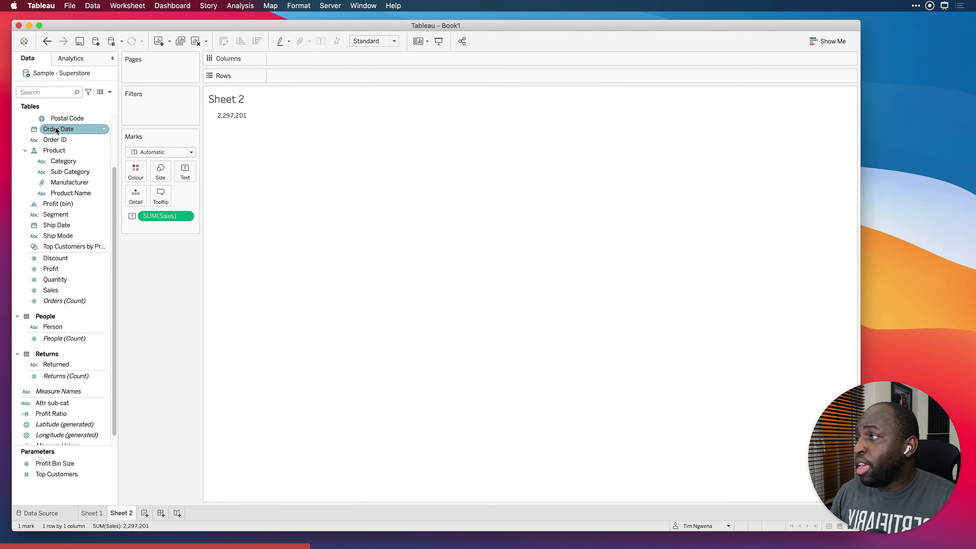
left_click_drag(55, 129, 306, 59)
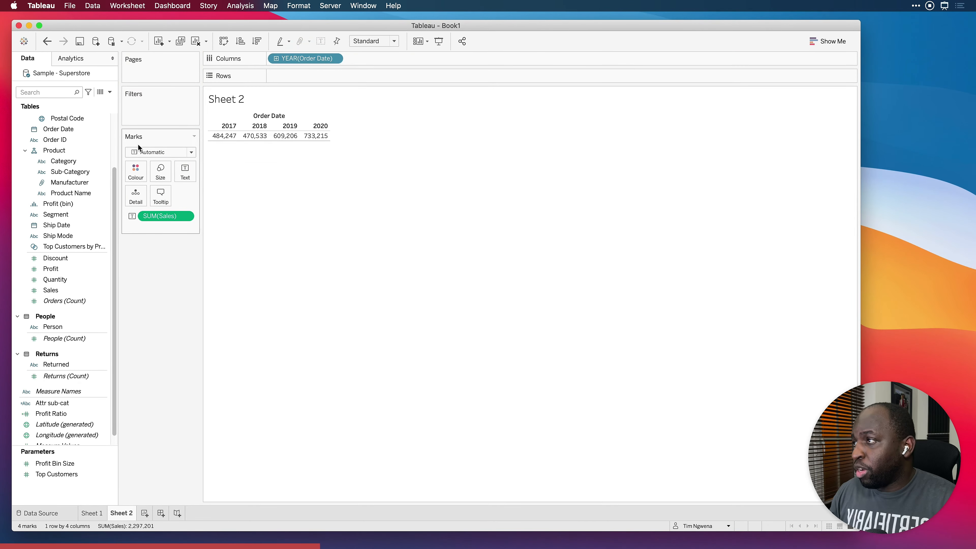
left_click_drag(75, 170, 319, 72)
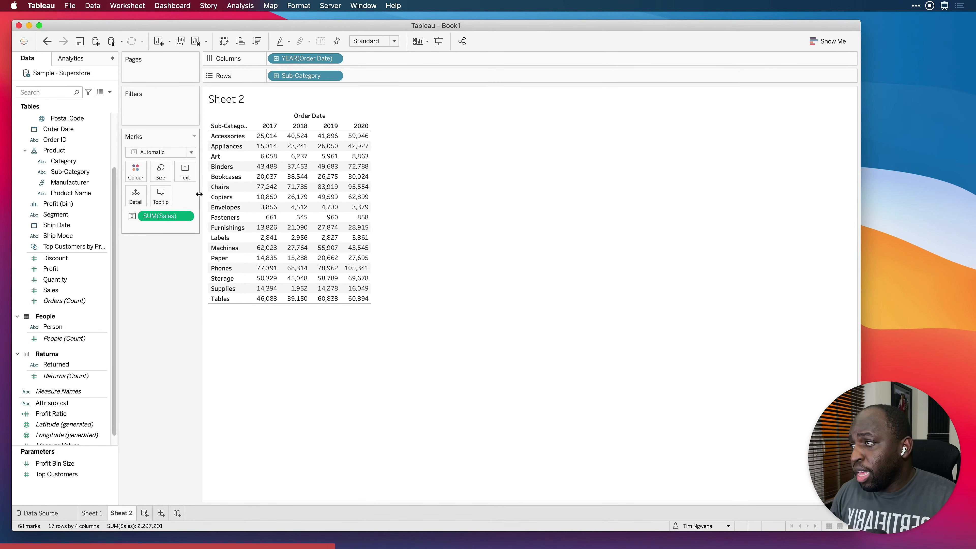
left_click_drag(200, 194, 248, 193)
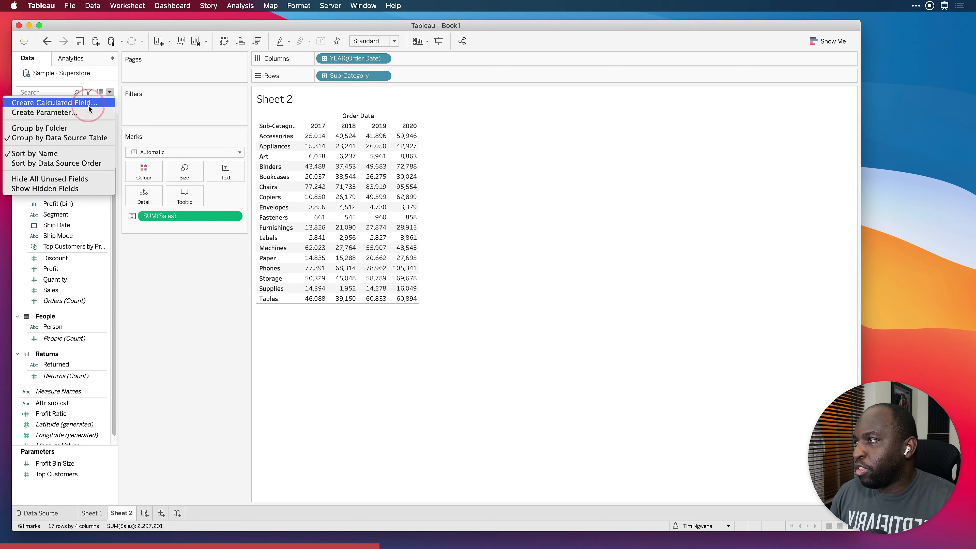
Start a new calculated field beside the table with the function list hidden, and begin its formula with If
left_click(73, 102)
left_click_drag(429, 216, 429, 246)
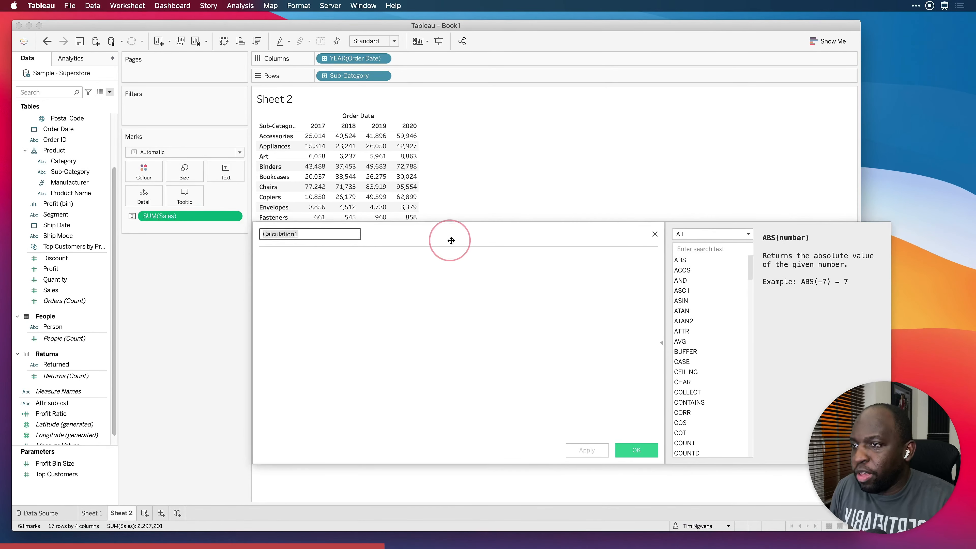
left_click(662, 342)
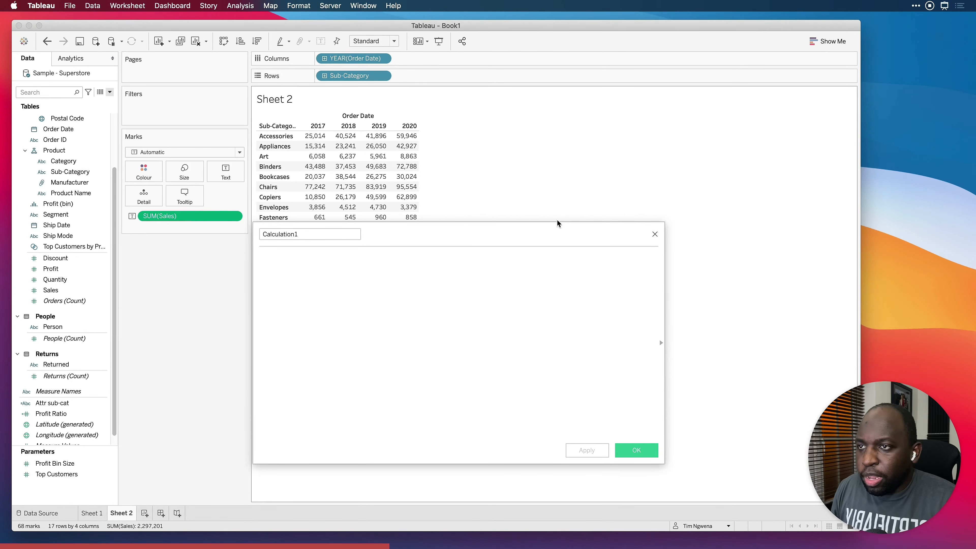
left_click_drag(549, 231, 730, 111)
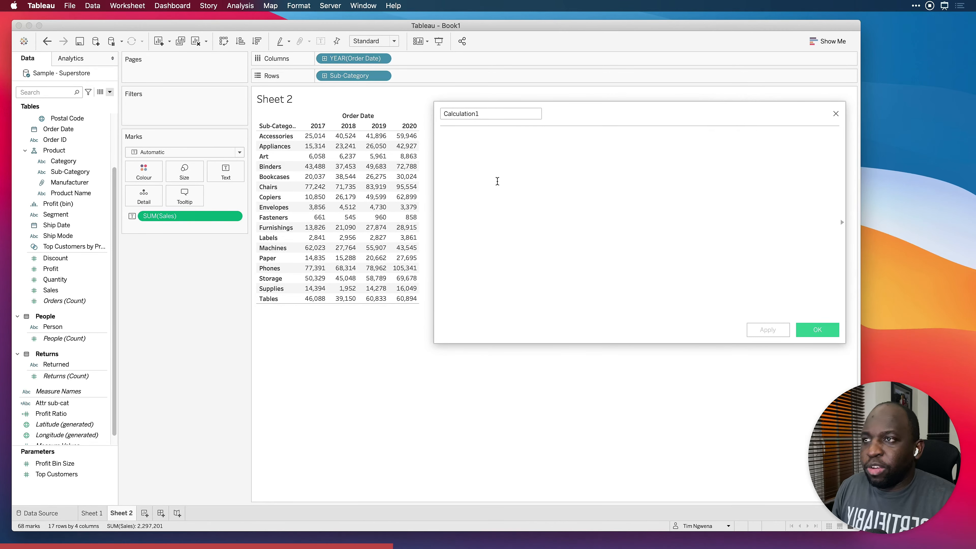
left_click(527, 179)
type("If ")
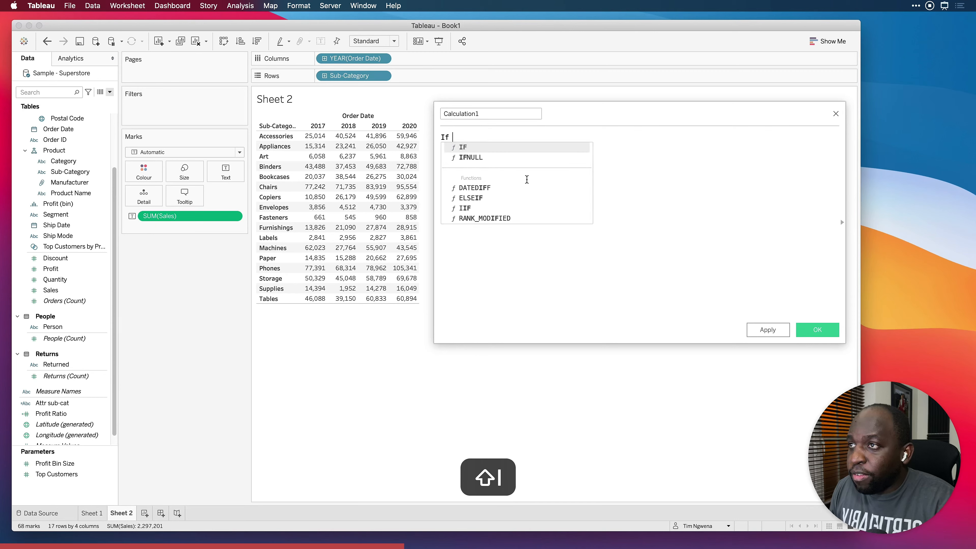
type("attr")
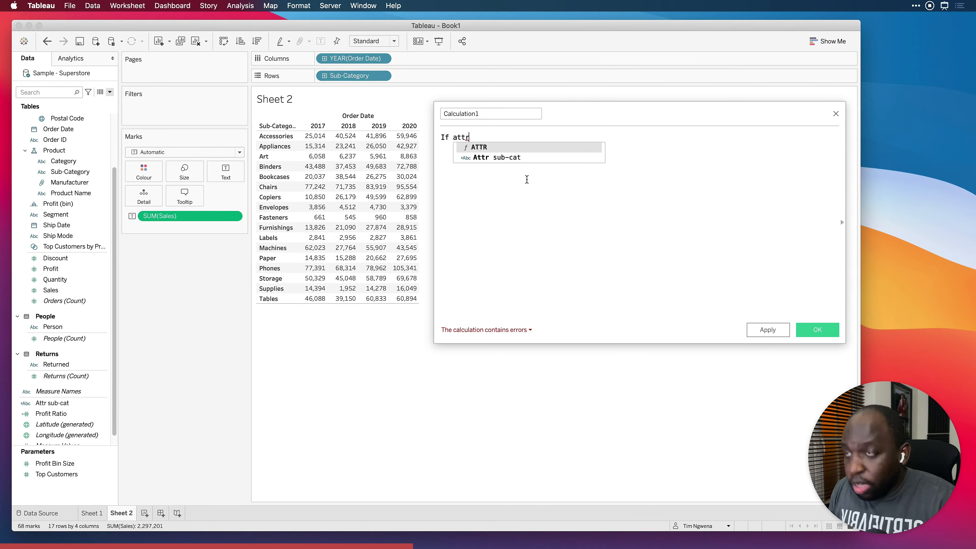
key("Return")
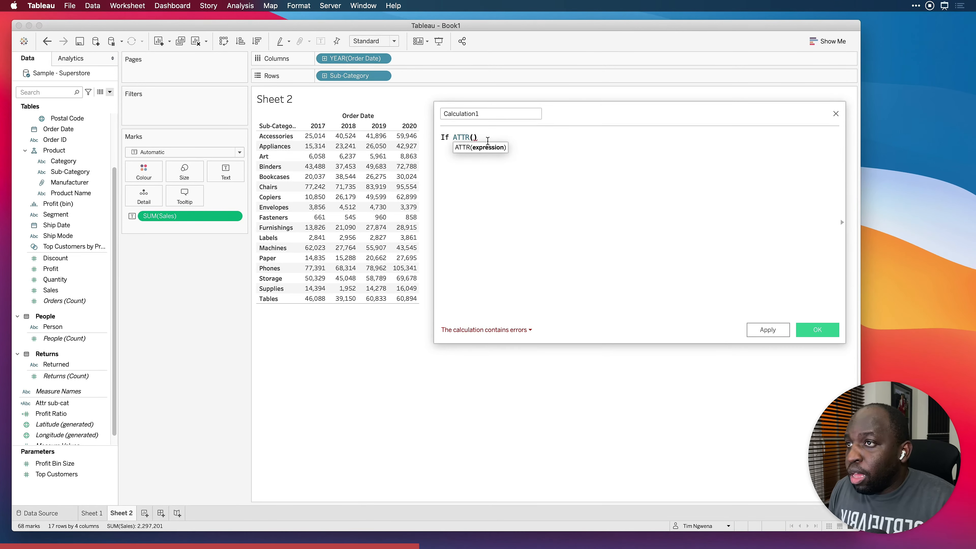
left_click(474, 137)
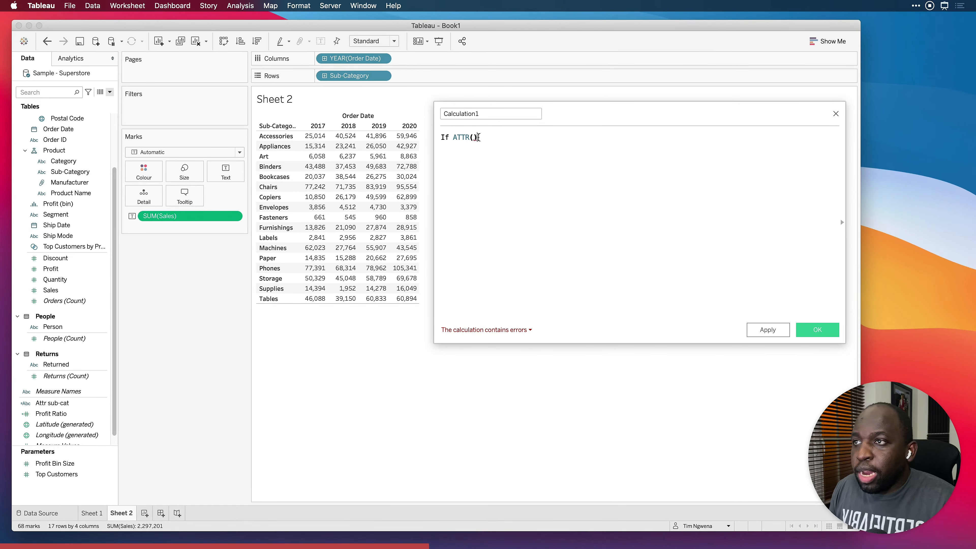
left_click_drag(478, 137, 455, 138)
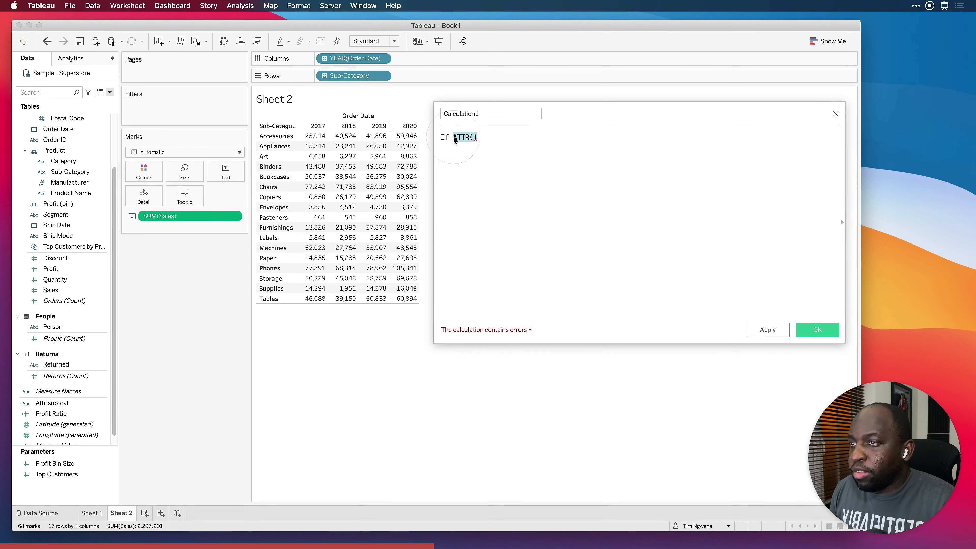
key("BackSpace")
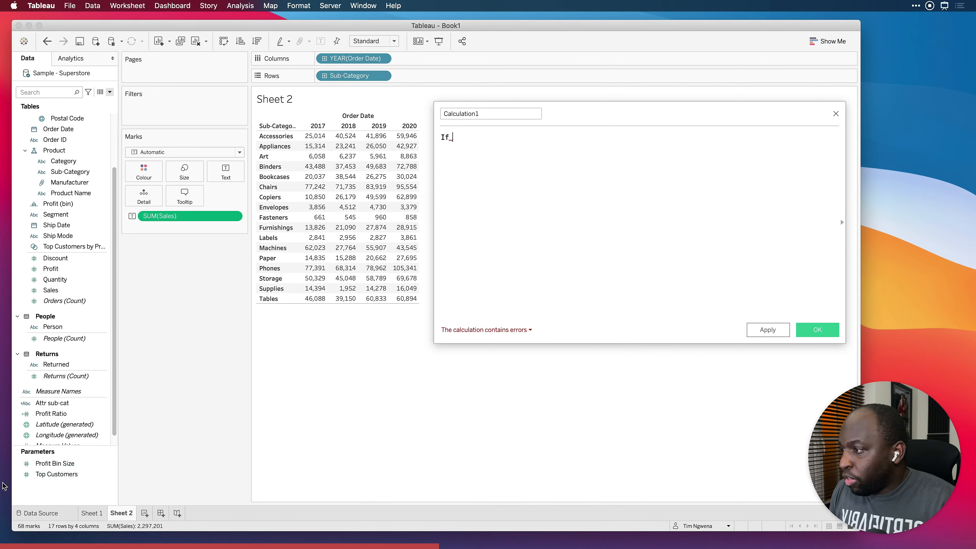
Complete the formula's condition so that it reads If [Attr sub-cat] = "Art"
left_click_drag(53, 403, 505, 158)
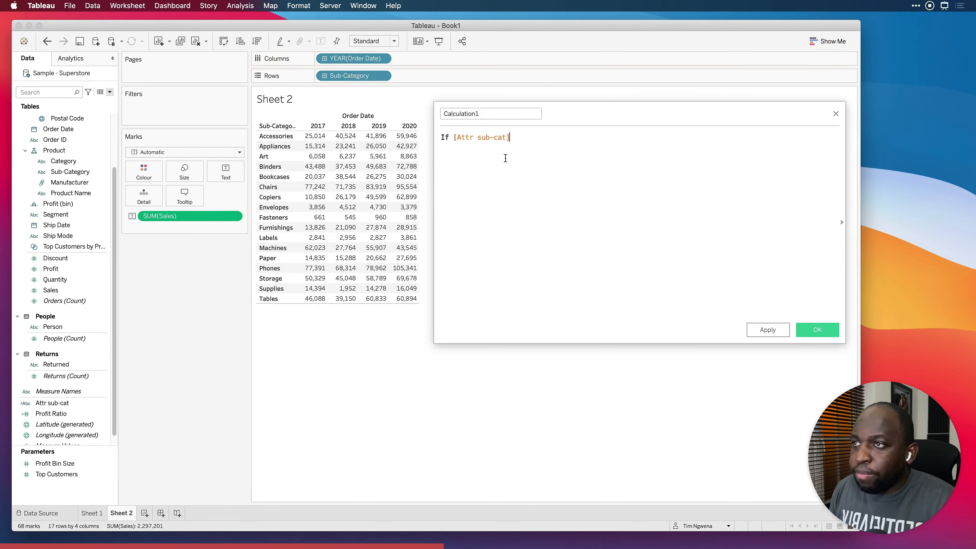
left_click(536, 148)
left_click(496, 140)
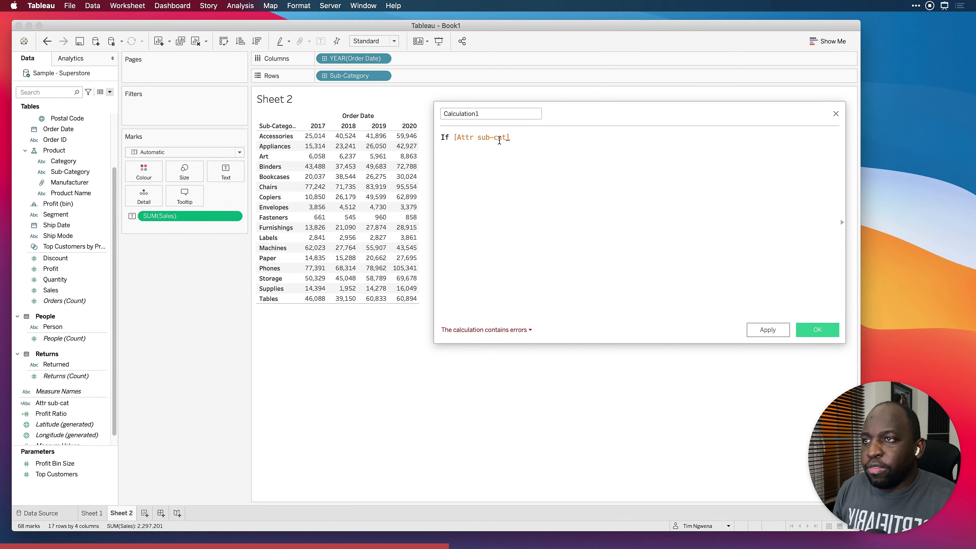
left_click(530, 140)
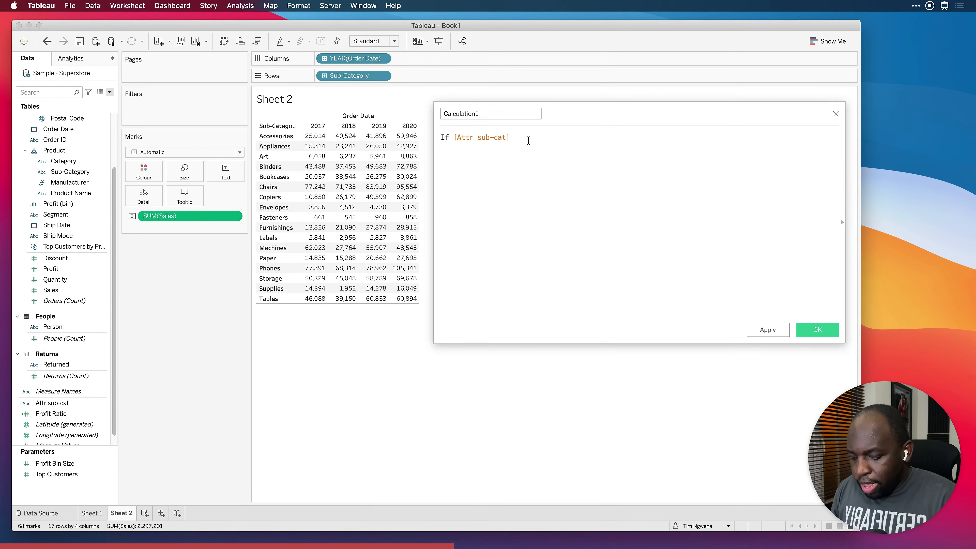
type("= ")
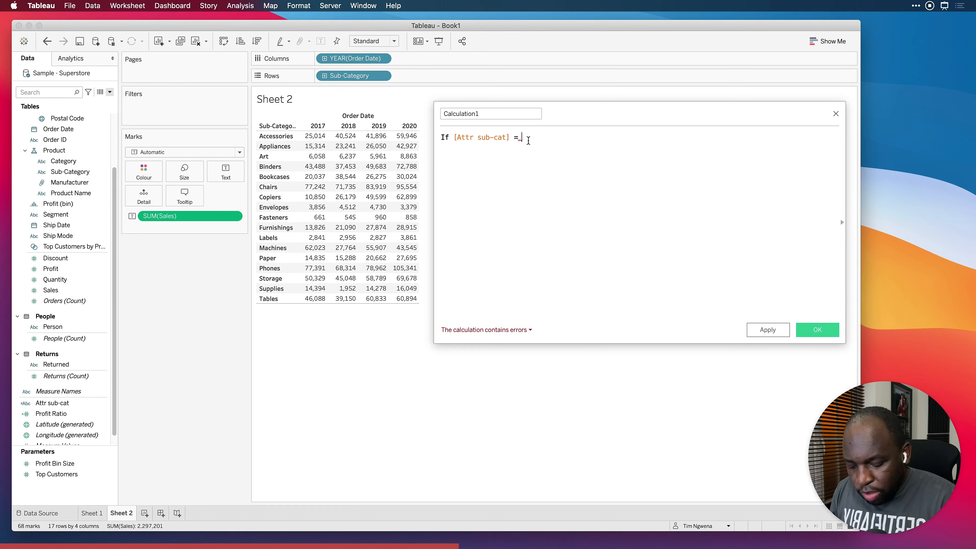
type("\"")
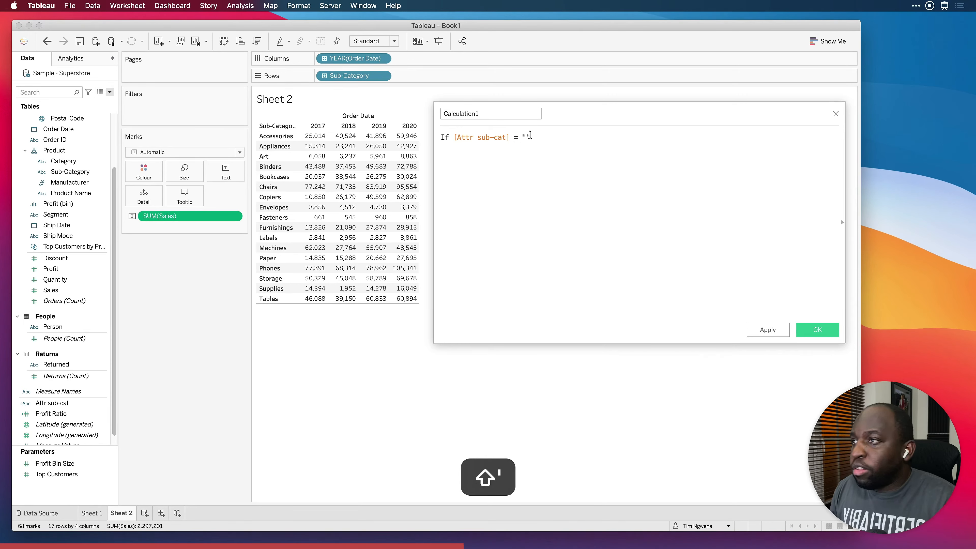
left_click(527, 138)
type("Art")
left_click(573, 140)
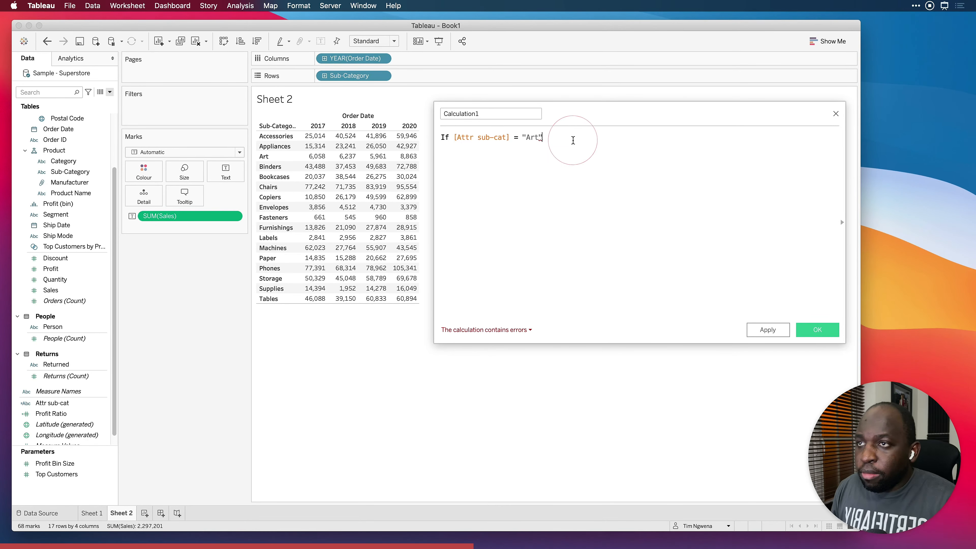
Complete the calculated field's formula with a second line reading THEN sum (Sales) END
key("Return")
type("THEN sum sales")
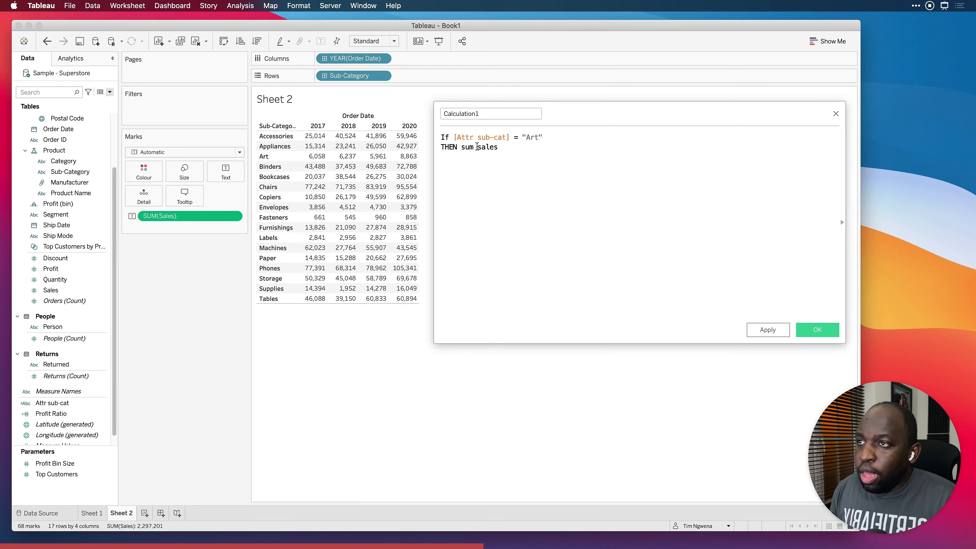
key("shift")
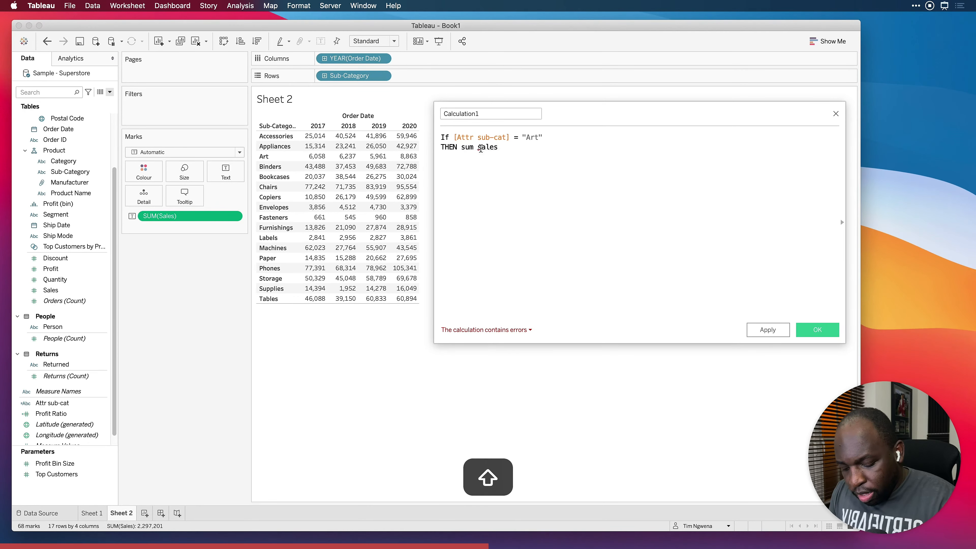
type("(")
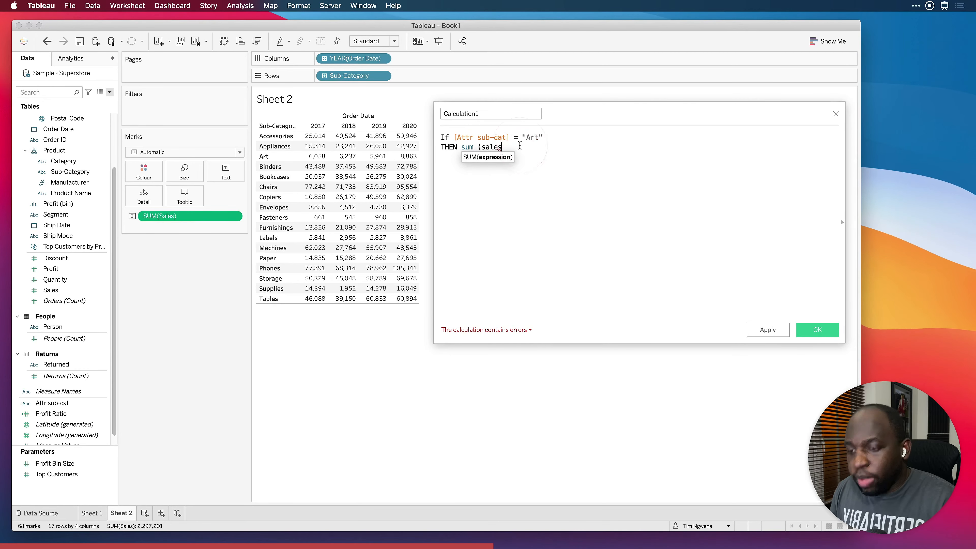
type(")")
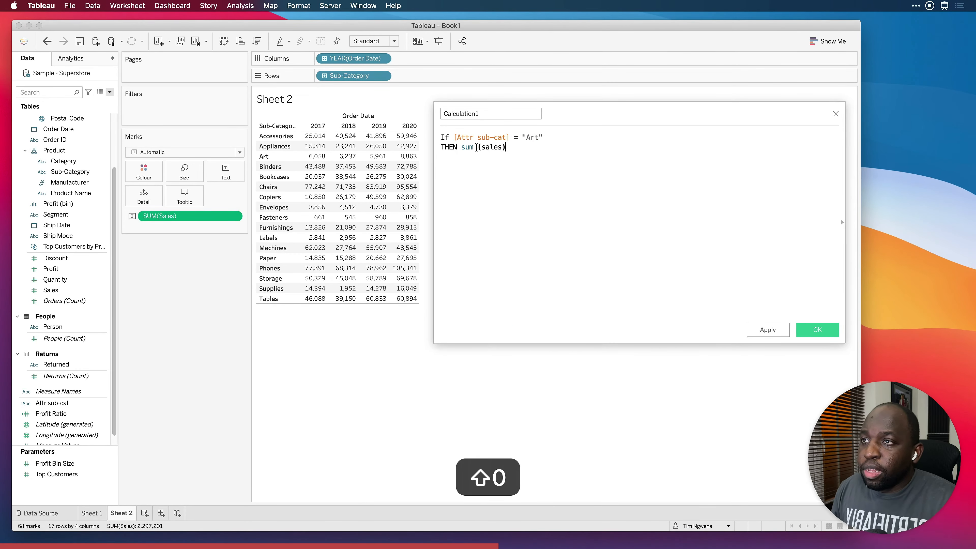
left_click(484, 148)
type("S")
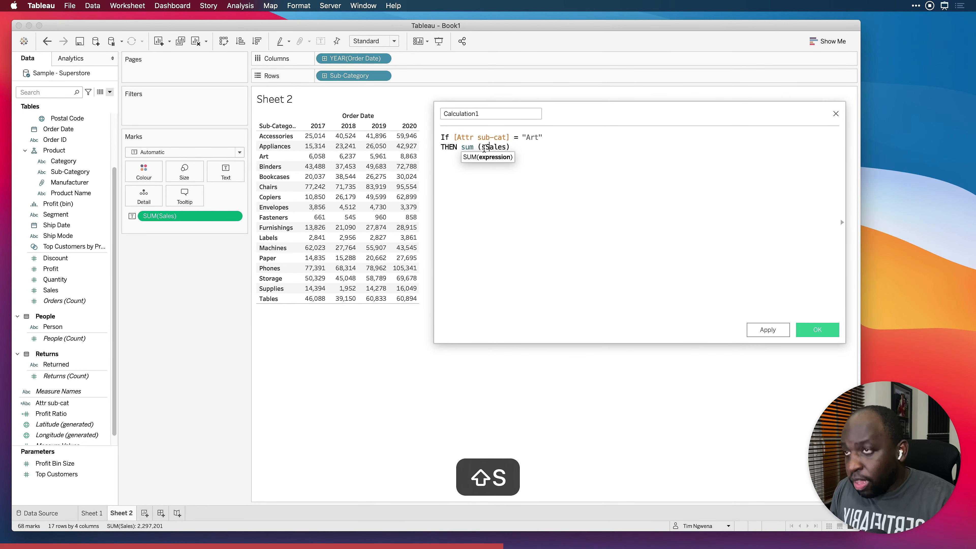
key("BackSpace")
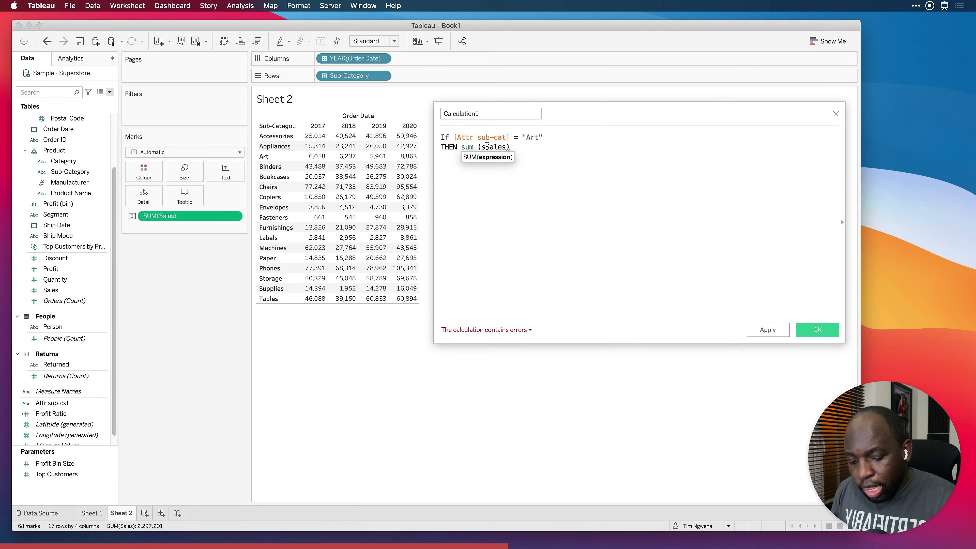
key("BackSpace")
type("Sales)")
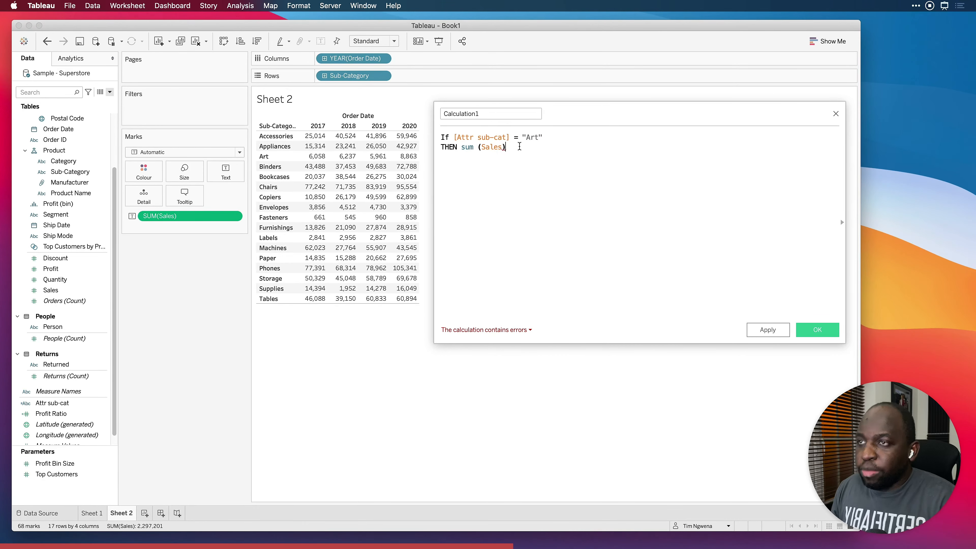
type(" END")
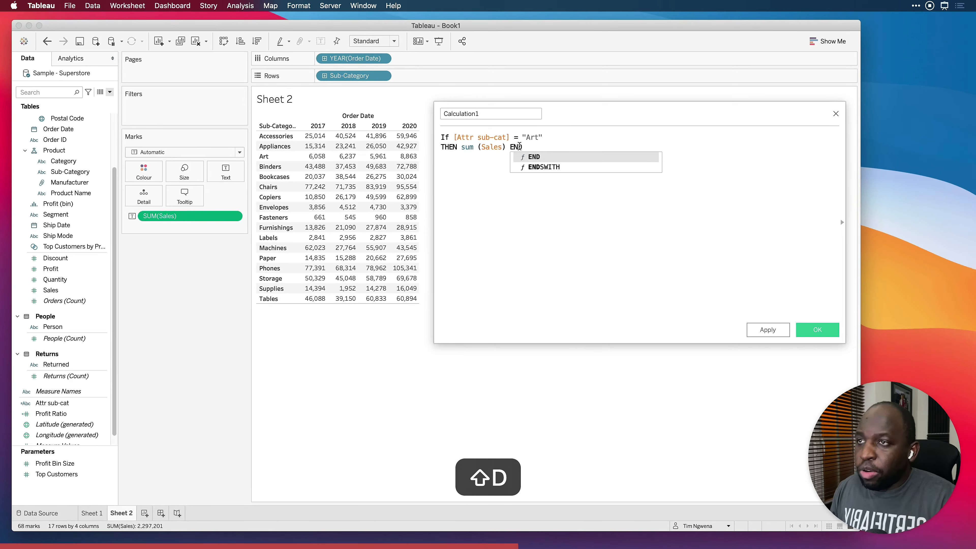
left_click(534, 157)
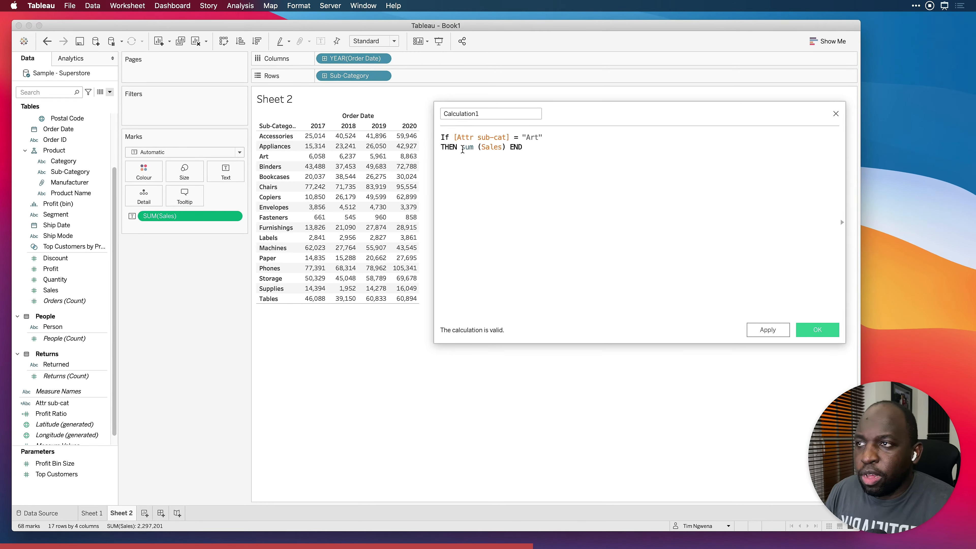
Name the calculated field attr art sales, then apply and save it
double_click(480, 114)
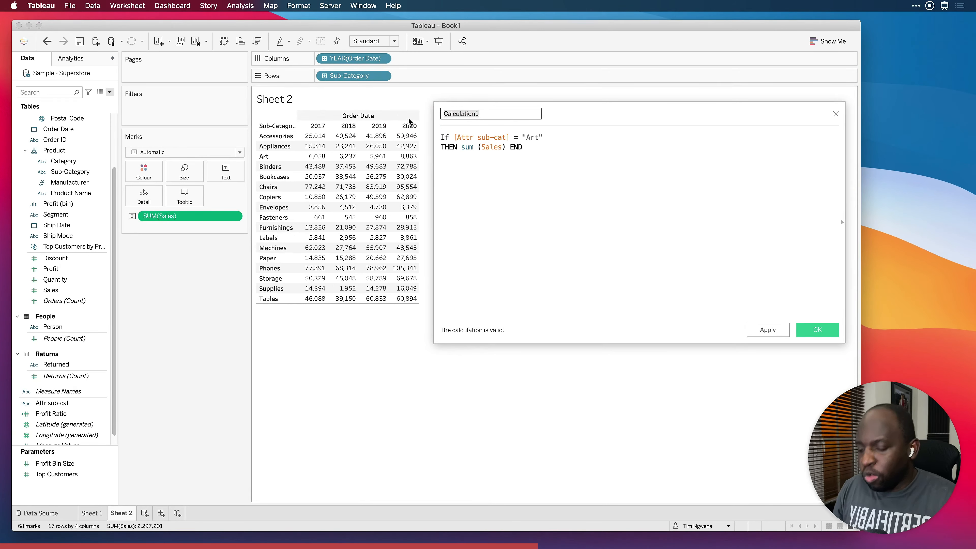
type("attr sales")
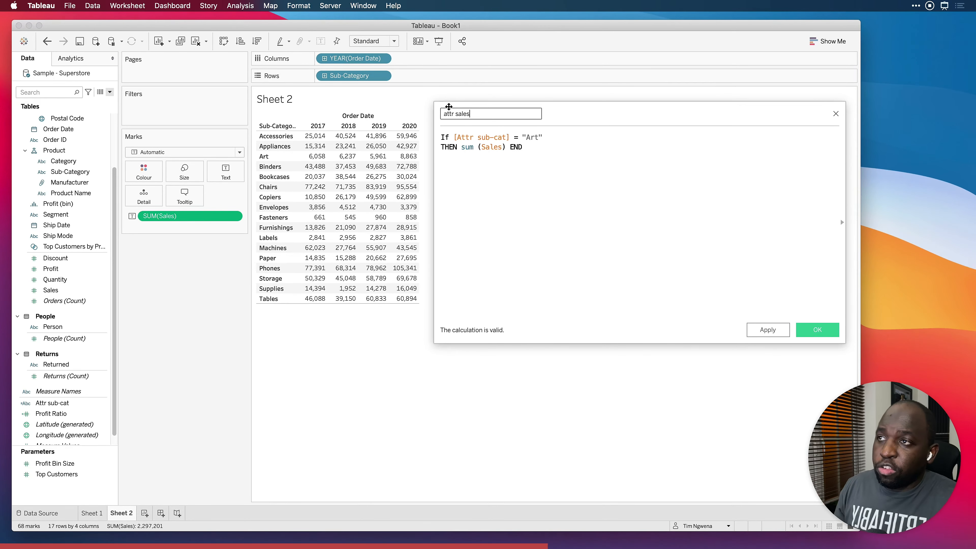
left_click(456, 113)
type("art")
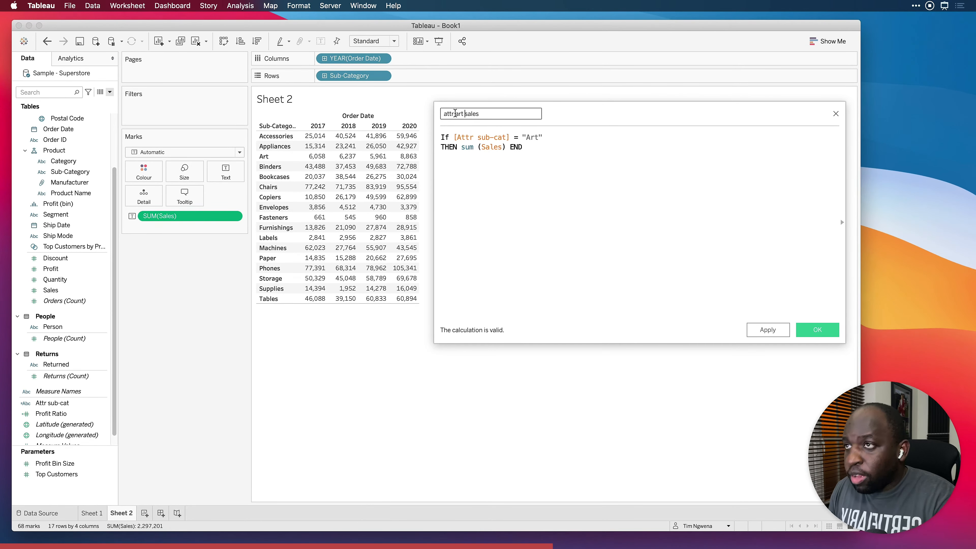
left_click(772, 331)
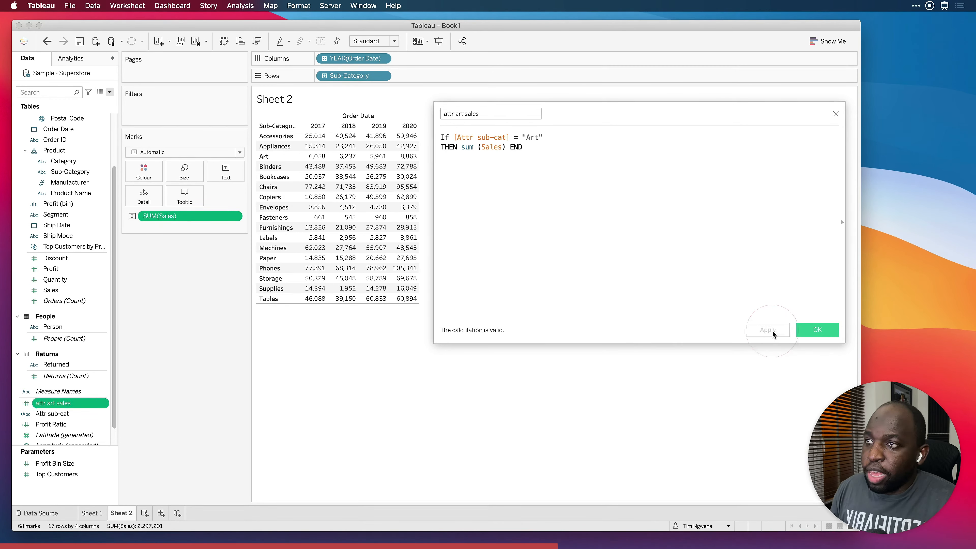
left_click(816, 330)
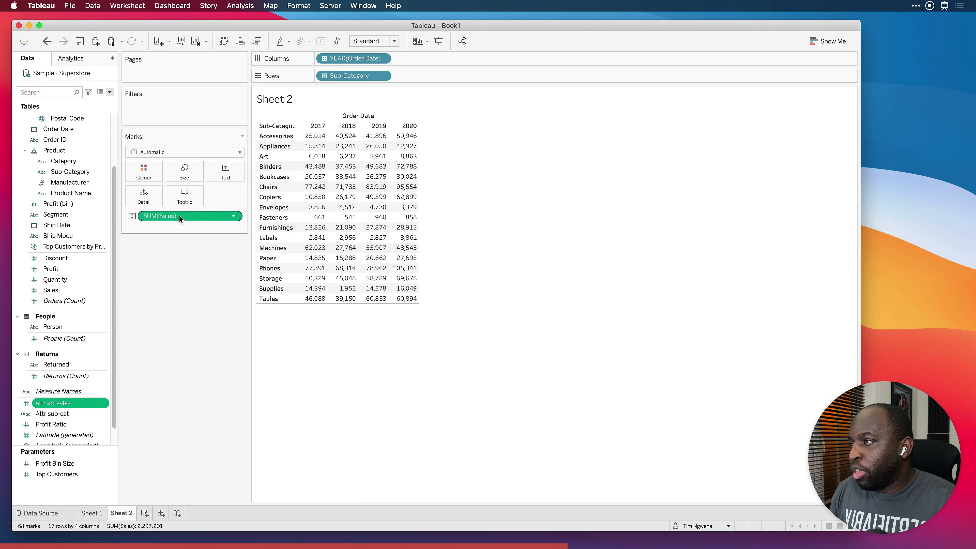
Replace SUM(Sales) with the attr art sales field as the table's text, and check the values in the Art row
left_click_drag(179, 216, 178, 271)
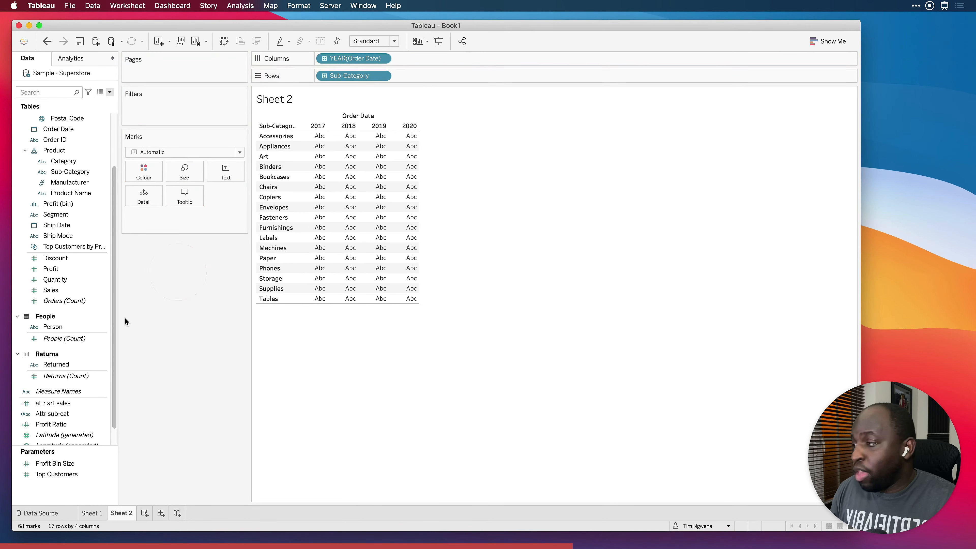
left_click_drag(71, 405, 226, 173)
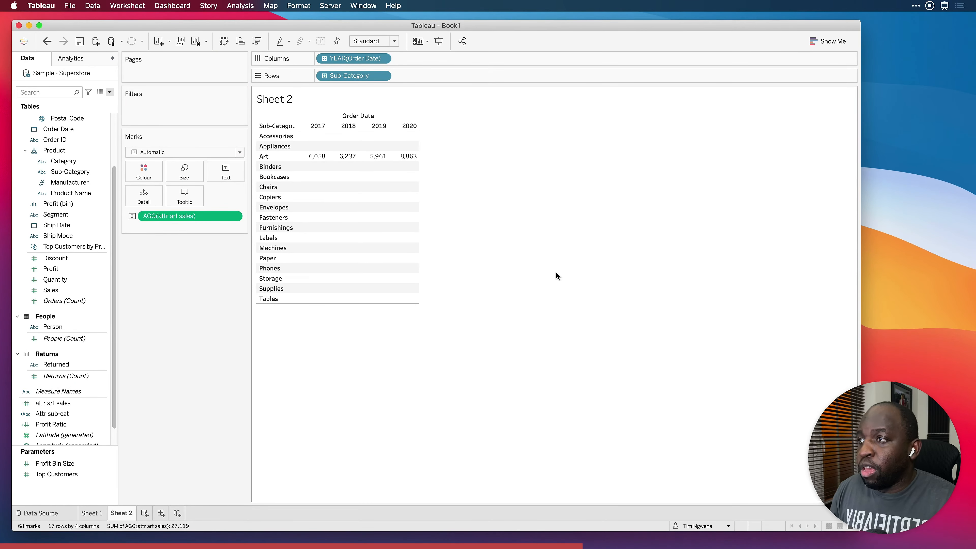
mouse_move(324, 157)
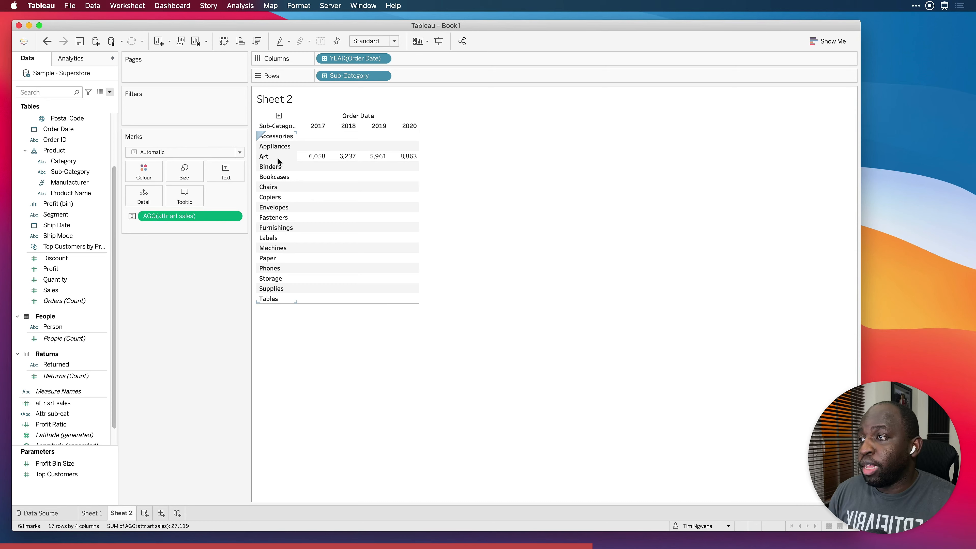
mouse_move(363, 156)
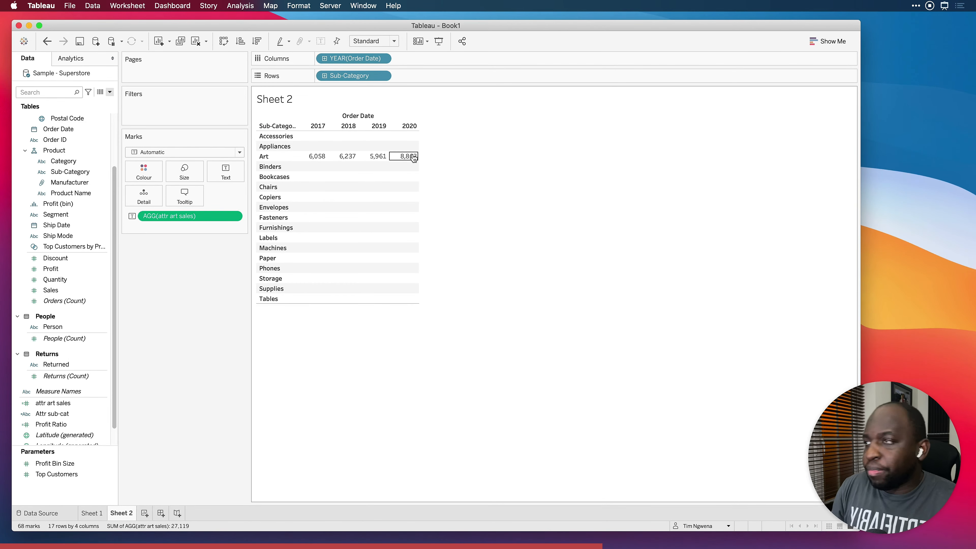
Show column grand totals for the attr art sales table and inspect the Grand Total row
left_click(233, 6)
mouse_move(269, 98)
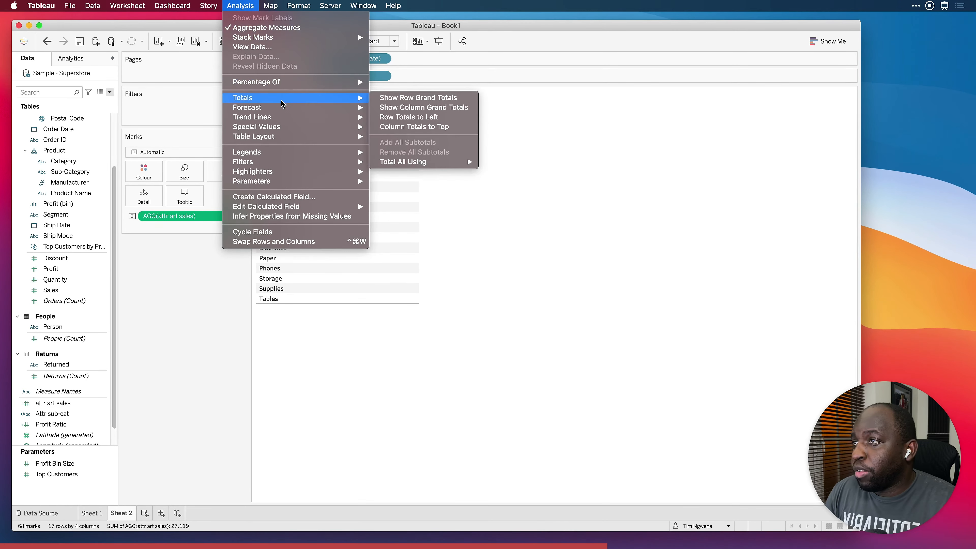
left_click(454, 108)
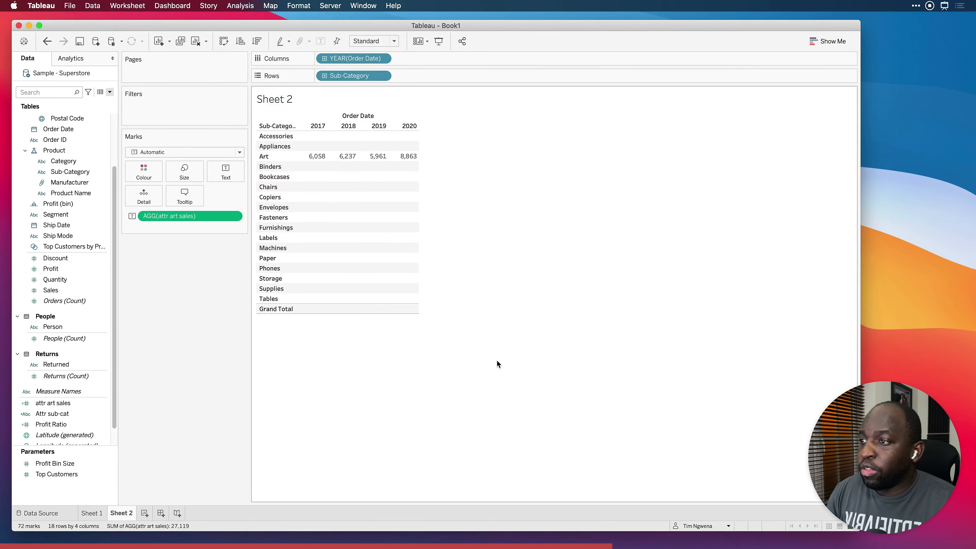
mouse_move(398, 312)
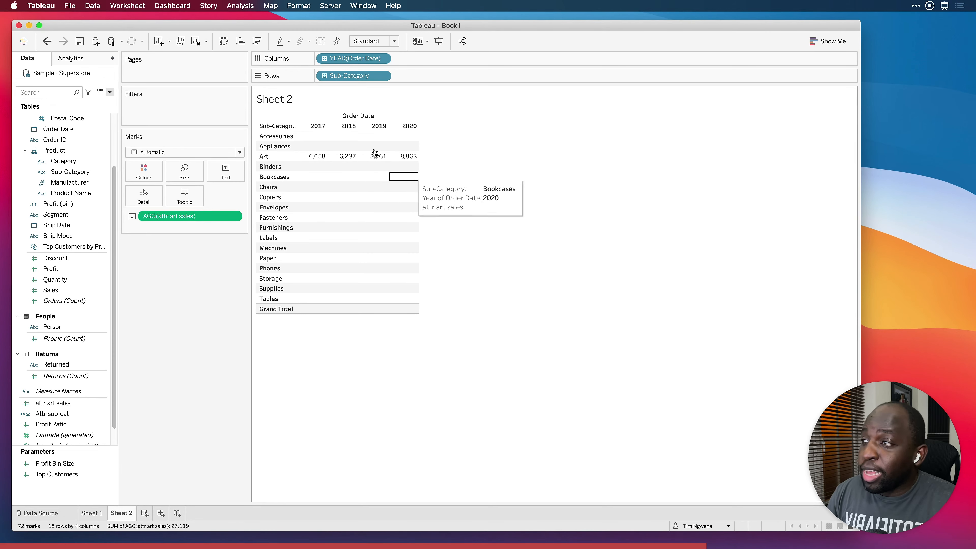
Clear Sheet 2 and place Category followed by Sub-Category on Rows
left_click(195, 41)
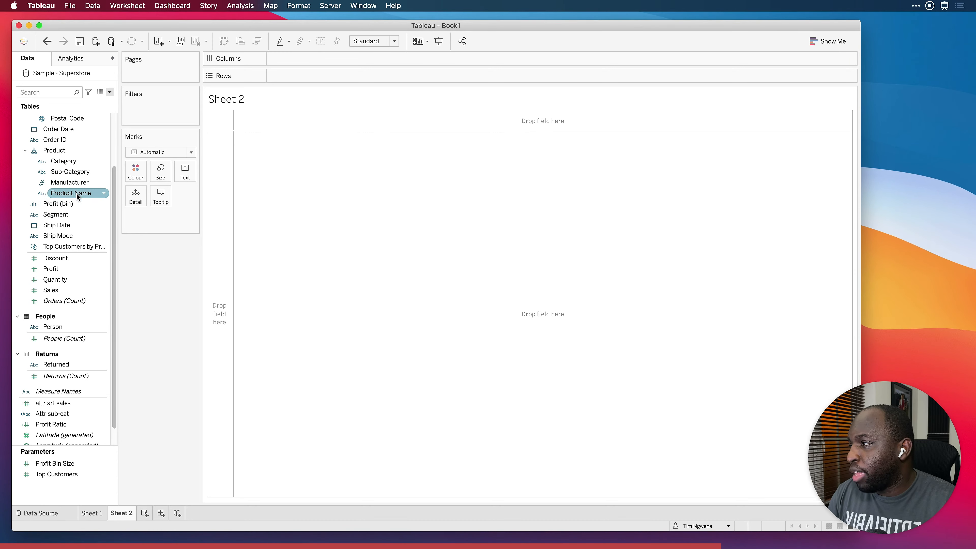
left_click_drag(66, 164, 299, 77)
left_click_drag(69, 182, 387, 74)
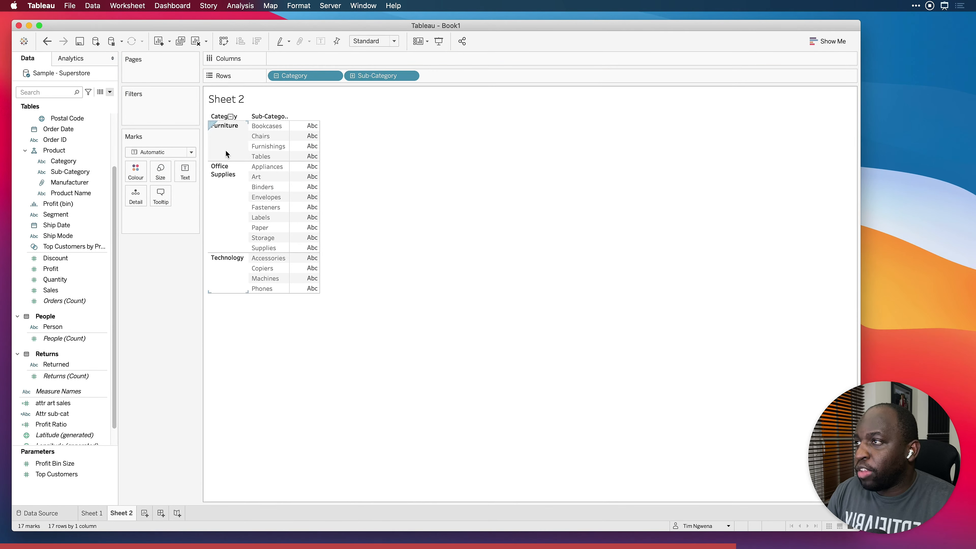